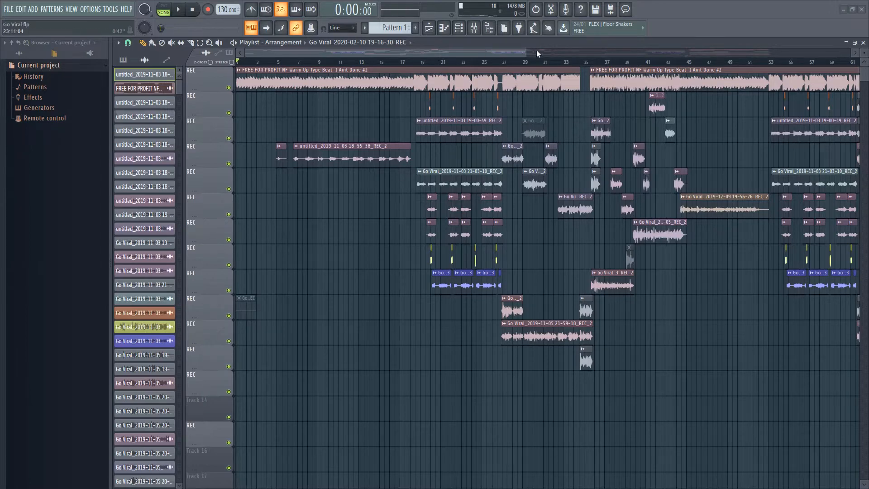
left_click_drag(526, 53, 823, 72)
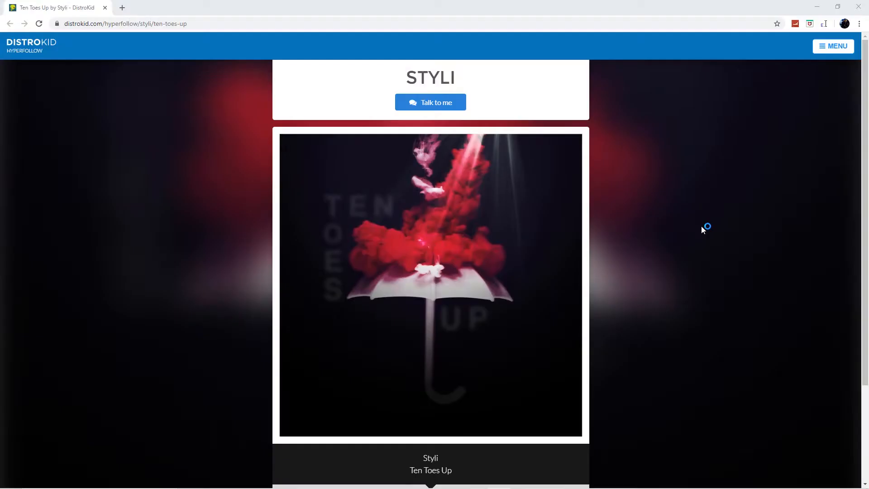
Step: Switch to the browser and open the Spotify and iTunes links on the Ten Toes Up release page
scroll(701, 227, "down", 3)
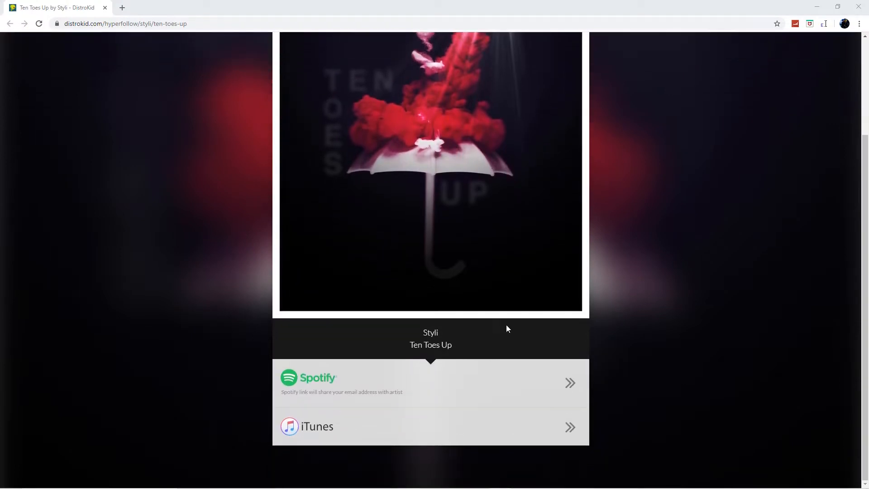
left_click(452, 385)
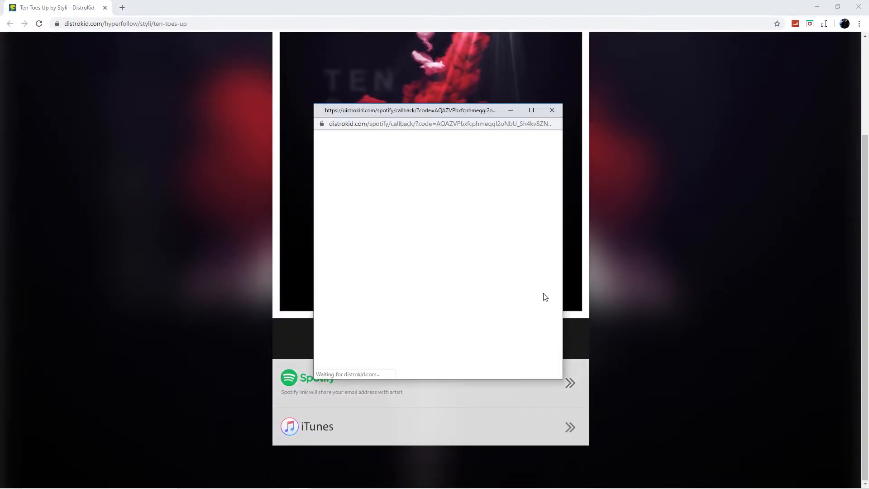
left_click(510, 425)
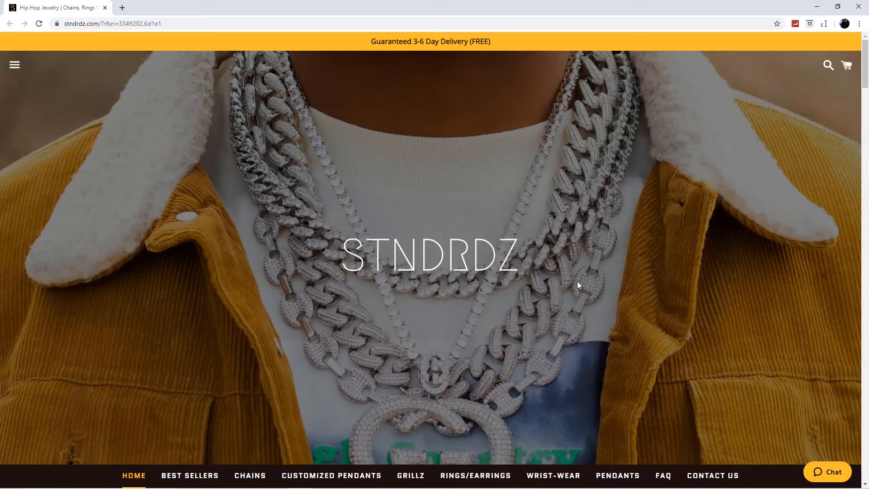
Step: Browse the STNDRDZ home page's product grid and open the Heart-Break Pendant product page
scroll(561, 267, "down", 4)
scroll(530, 267, "down", 4)
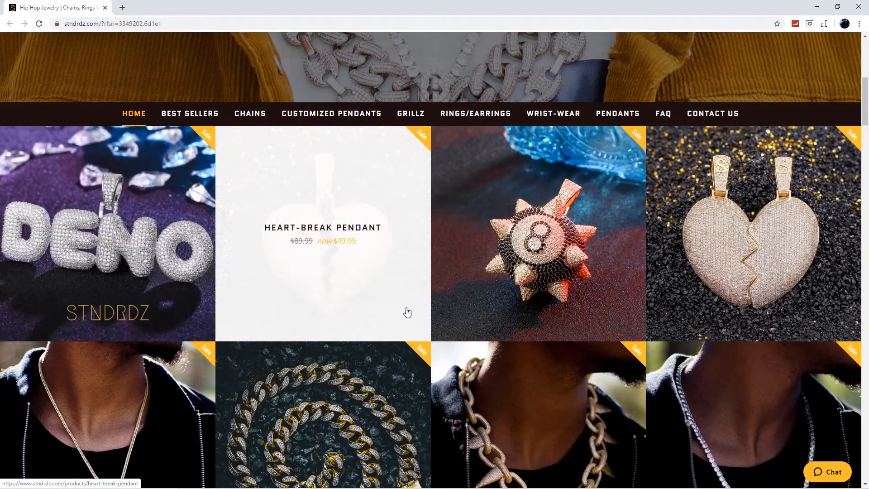
scroll(666, 312, "down", 1)
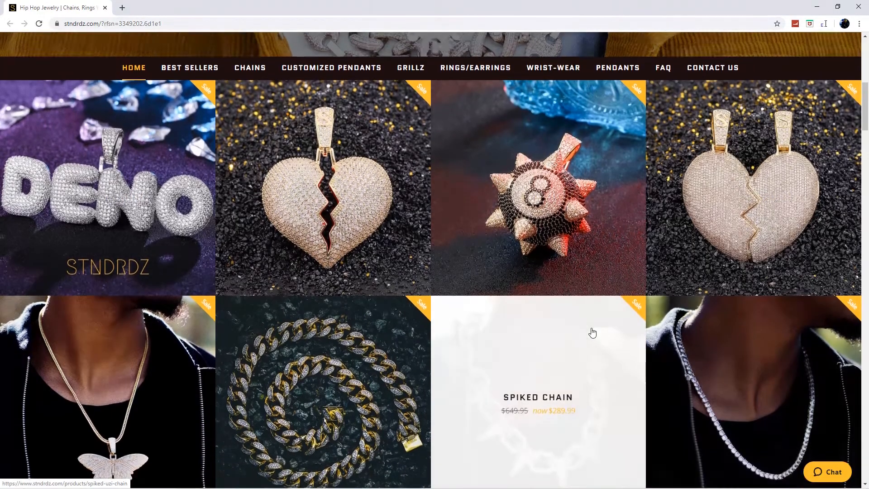
scroll(434, 306, "down", 3)
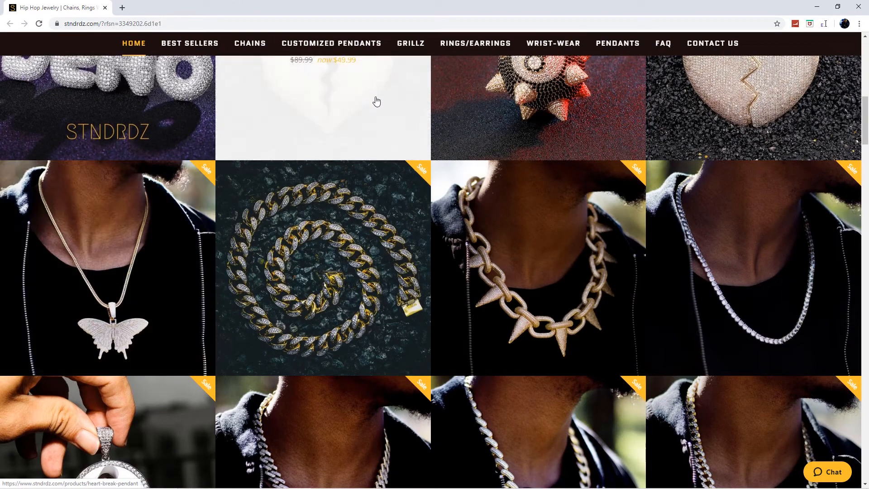
left_click(378, 107)
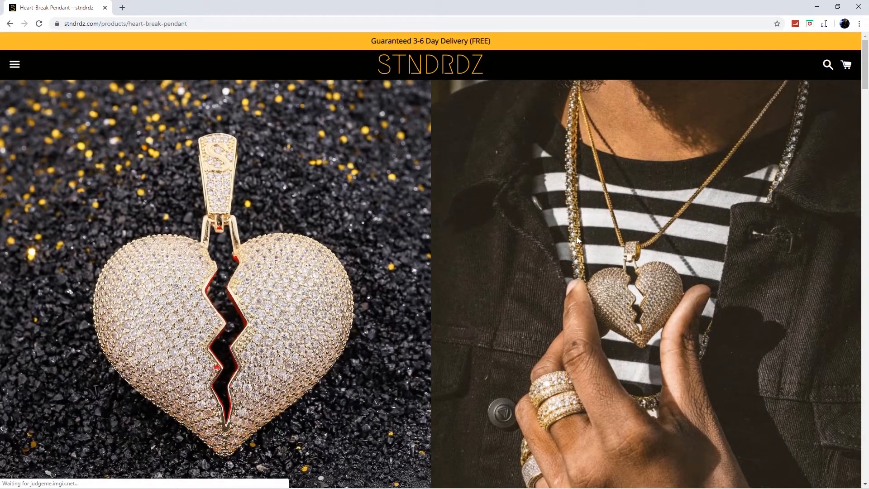
Step: Look through the Heart-Break Pendant's purchase options, specifications, store comparison and product photos
scroll(577, 240, "down", 3)
scroll(577, 237, "down", 8)
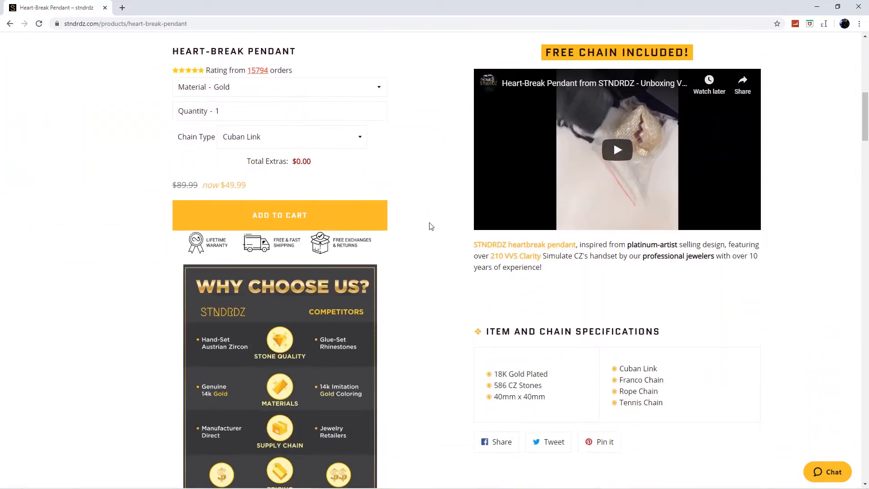
scroll(432, 225, "down", 3)
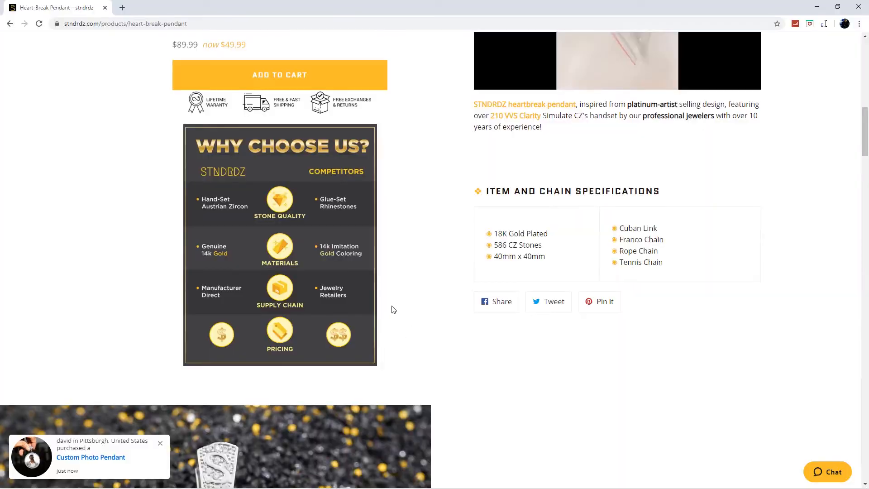
scroll(427, 312, "down", 7)
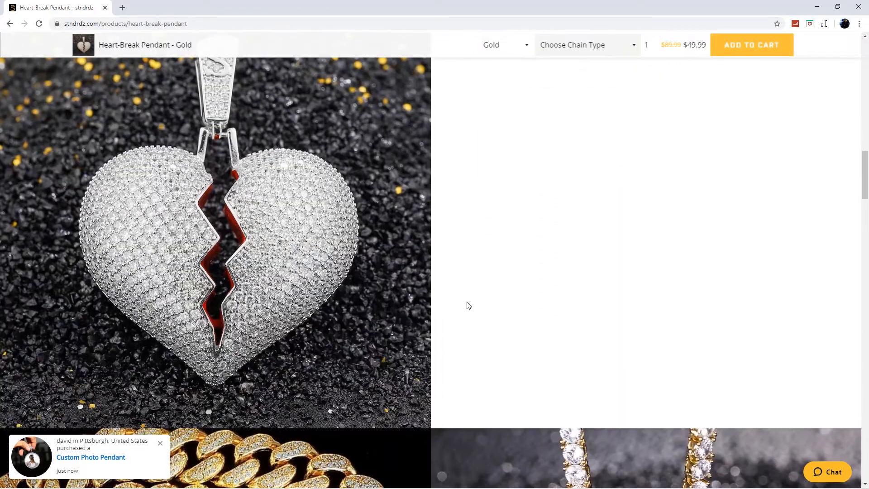
scroll(468, 300, "down", 4)
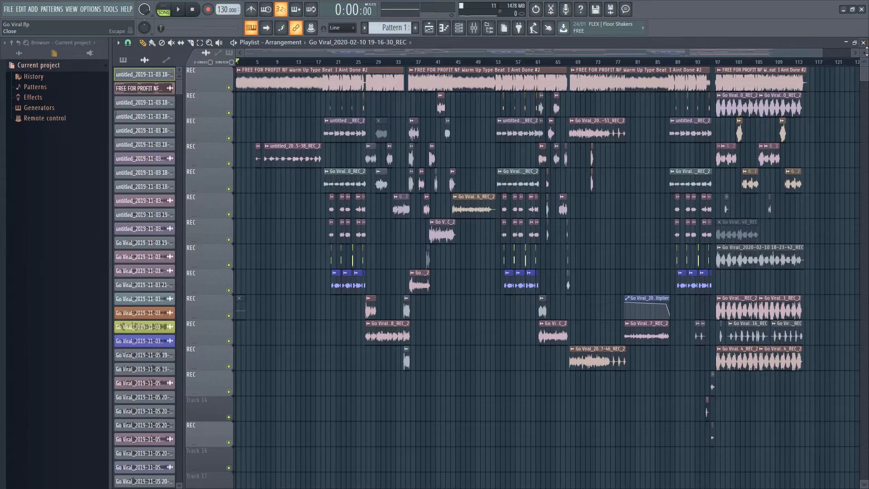
Step: In FL Studio, move Fruity Compressor above Fruity Parametric EQ 2 in Insert 6's effect chain and restore the original order
scroll(830, 58, "down", 2)
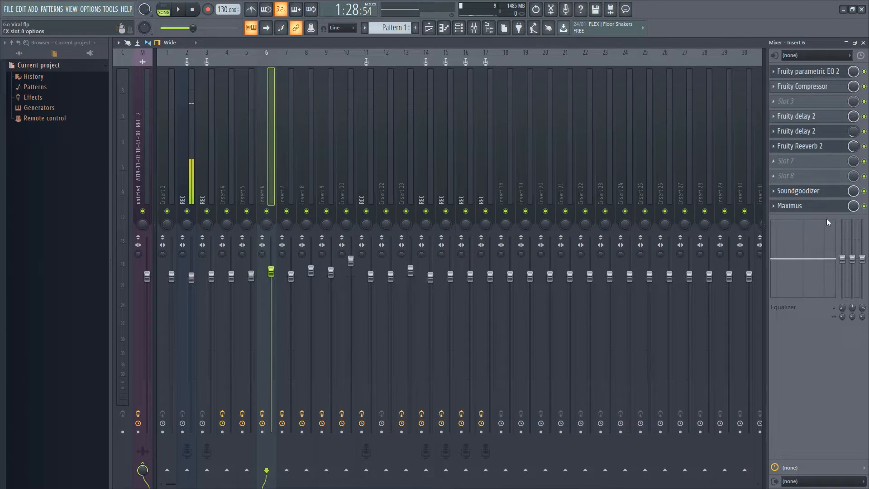
left_click(774, 87)
left_click(806, 234)
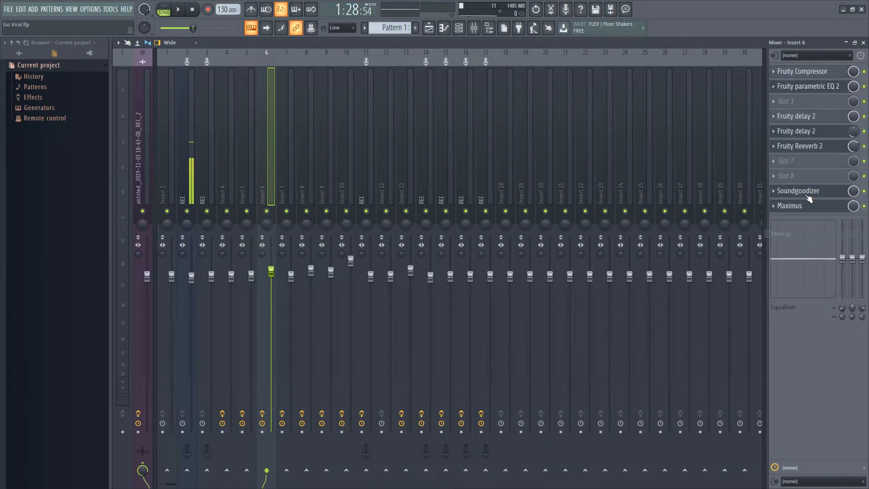
left_click(776, 87)
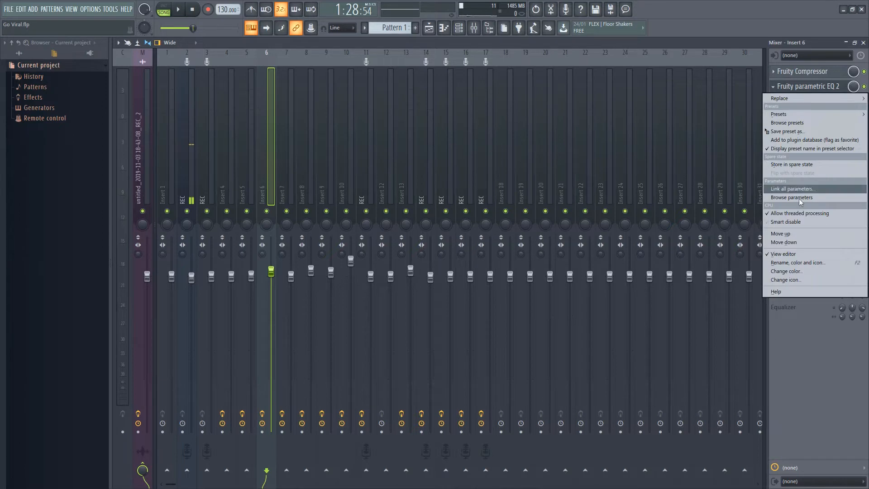
left_click(792, 244)
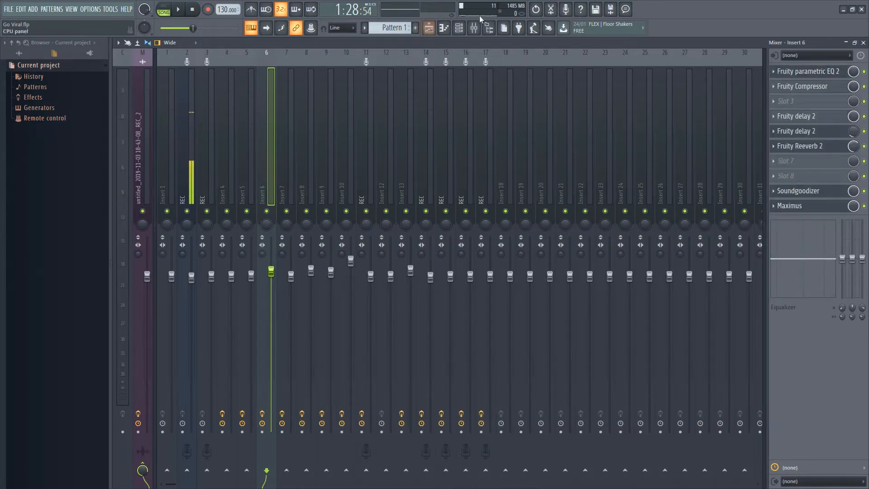
Step: Show the playlist, set the playhead to about bar 31 and play the song briefly from there
left_click(430, 29)
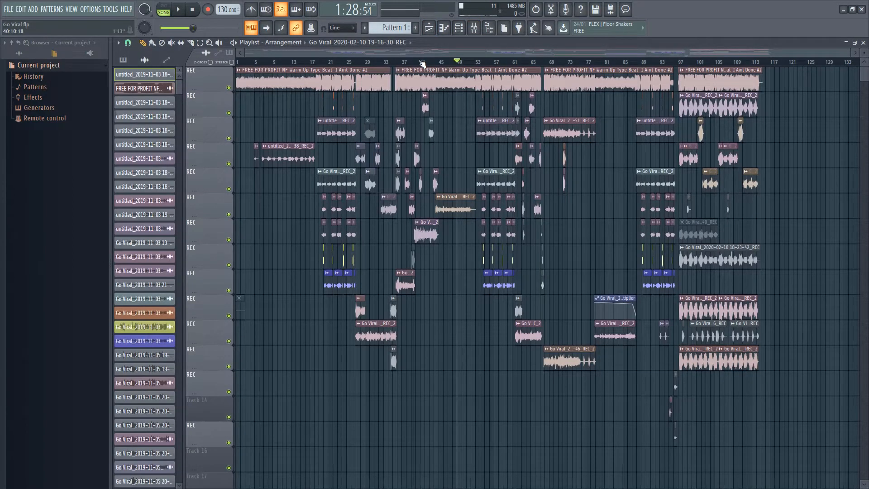
left_click_drag(421, 63, 382, 64)
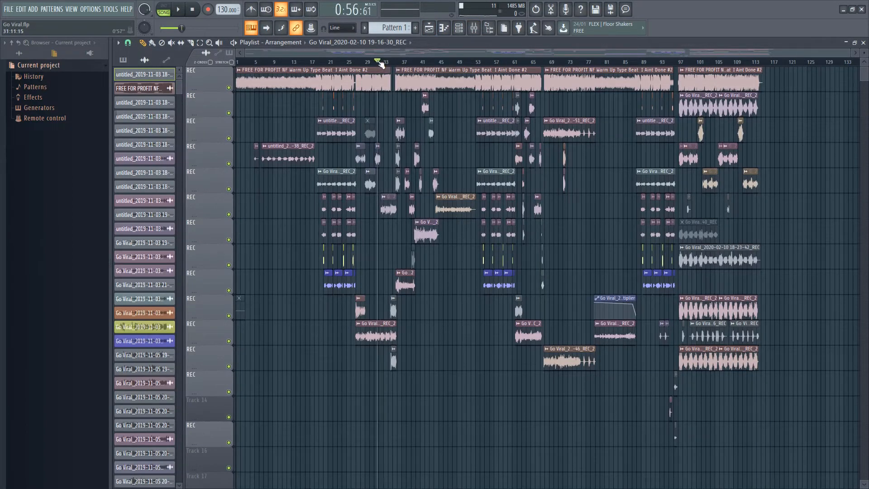
key("space")
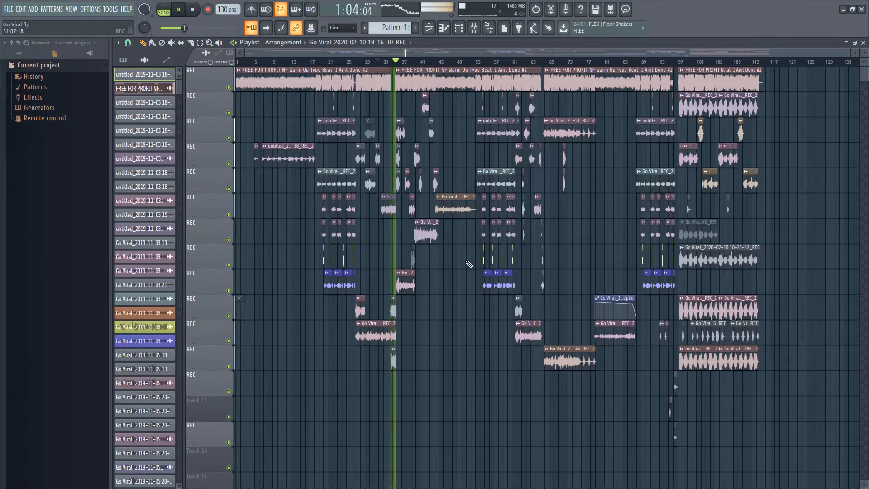
key("space")
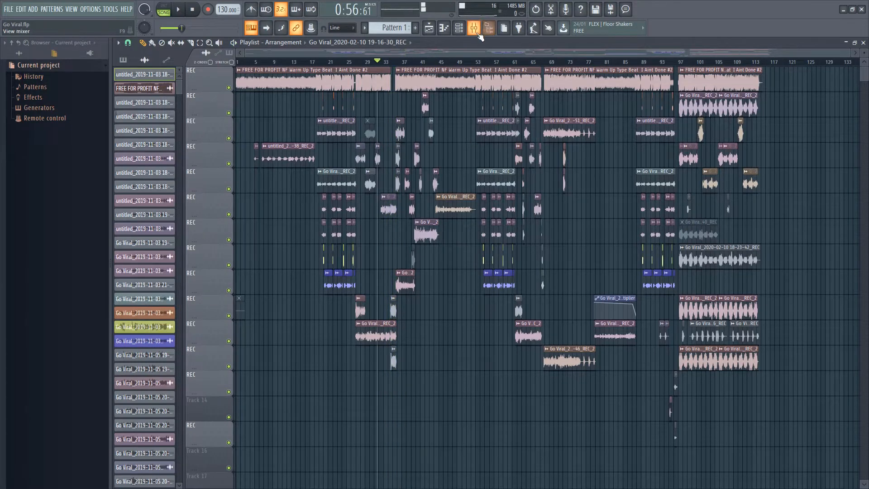
Step: Show the Fruity Parametric EQ 2 and Maximus editors of mixer Insert 6
left_click(473, 28)
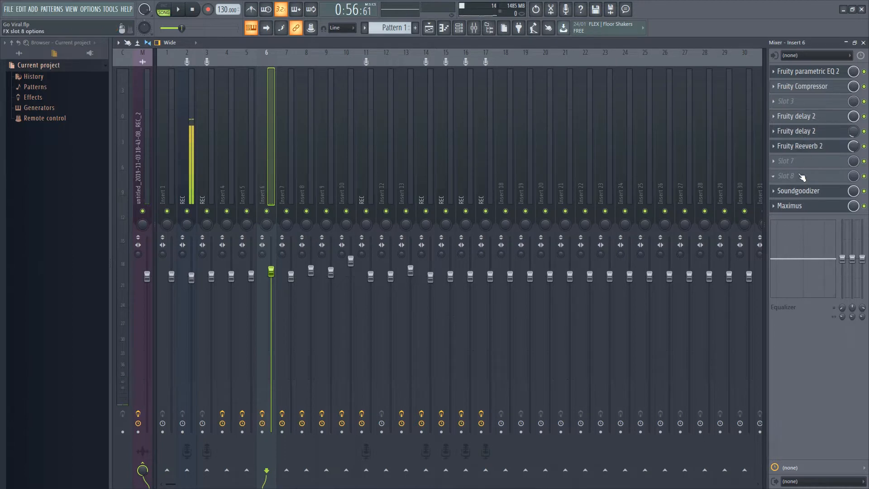
left_click(796, 75)
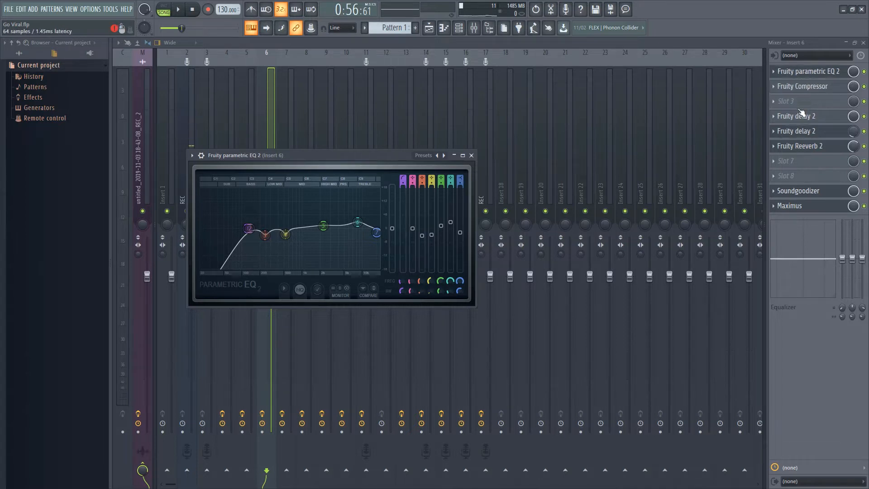
left_click(785, 206)
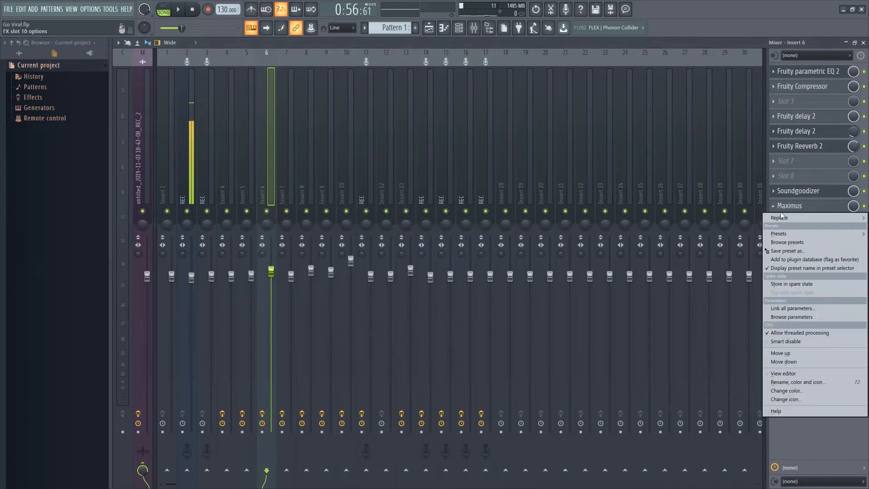
left_click(789, 205)
left_click(791, 205)
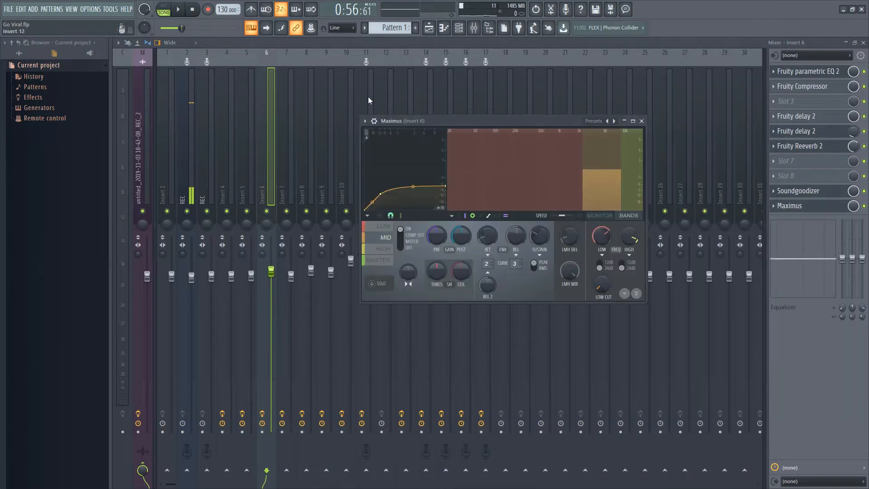
Step: View the list of Maximus presets and open the Soundgoodizer editor on Insert 6
left_click(365, 122)
mouse_move(411, 151)
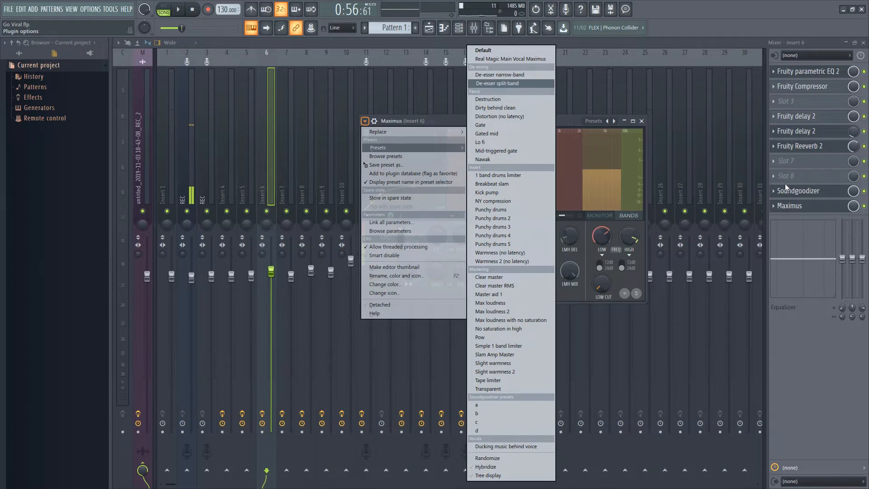
left_click(796, 191)
left_click(796, 190)
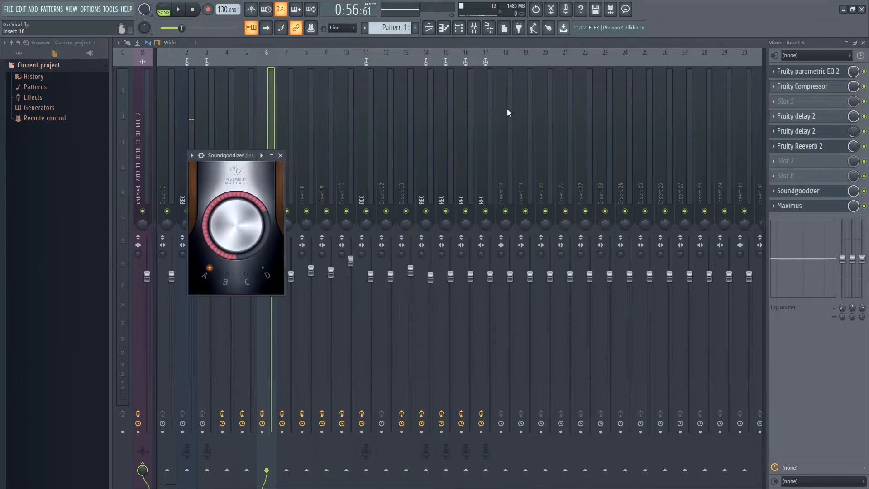
Step: Select about bars 31 to 38 in the playlist and play them back while viewing Insert 6 in the mixer
left_click(428, 31)
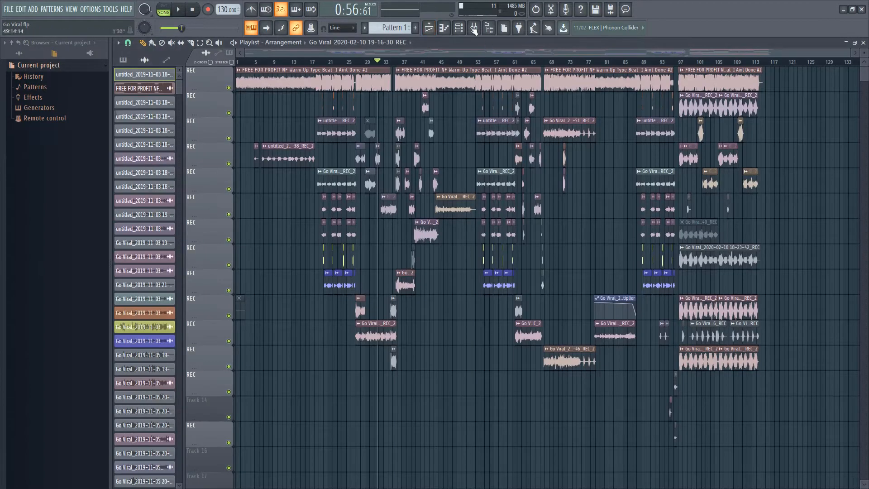
left_click(190, 42)
left_click_drag(378, 62, 410, 62)
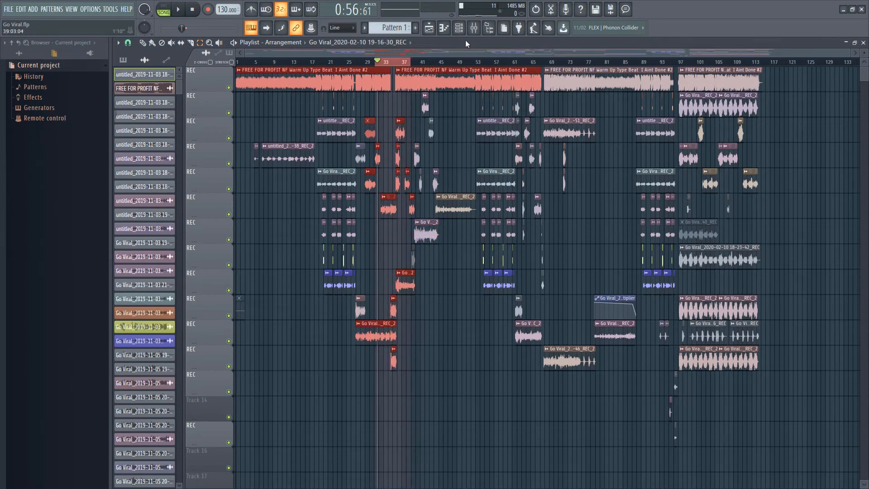
key("space")
left_click(474, 28)
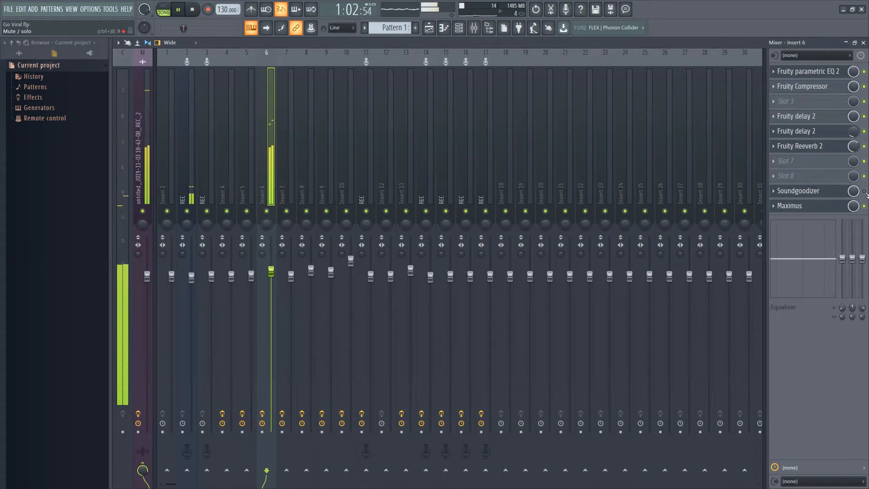
key("space")
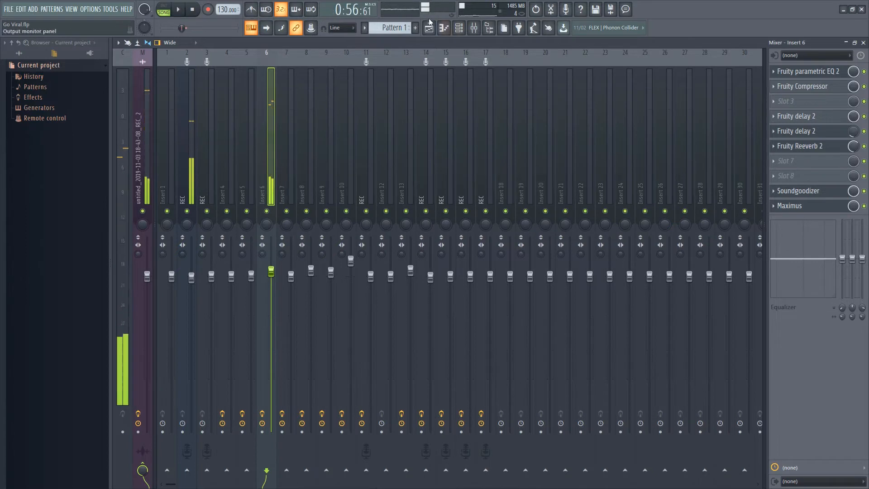
Step: Show the Maximus editor on Insert 6 again and open the Fruity Reeverb 2 editor
left_click(799, 191)
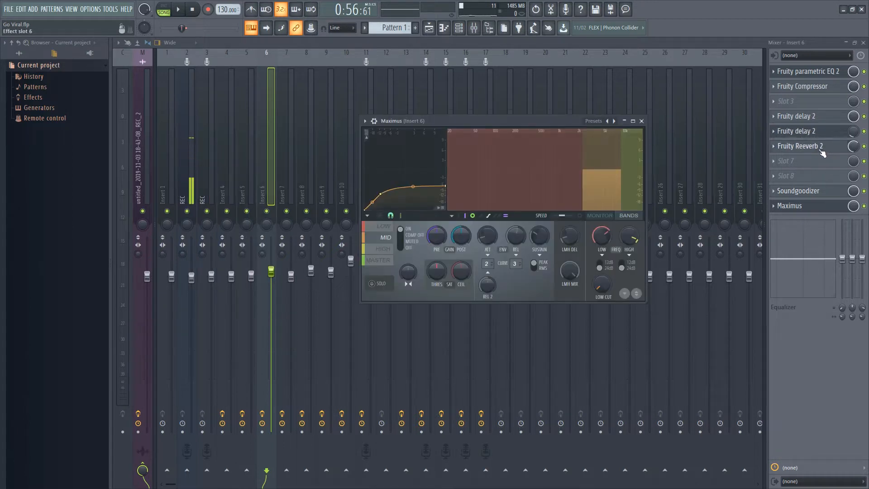
left_click(821, 147)
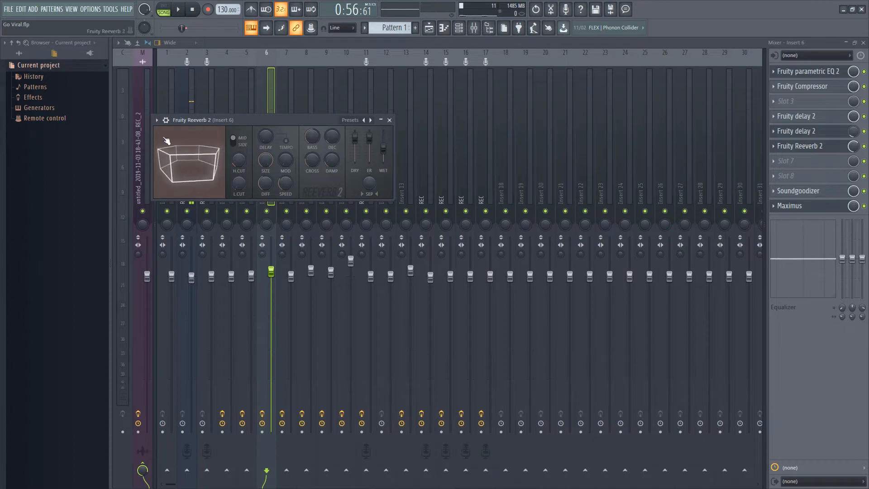
Step: Try a room size of 58 in Fruity Reeverb 2 and undo the reverb knob changes
left_click_drag(266, 161, 265, 153)
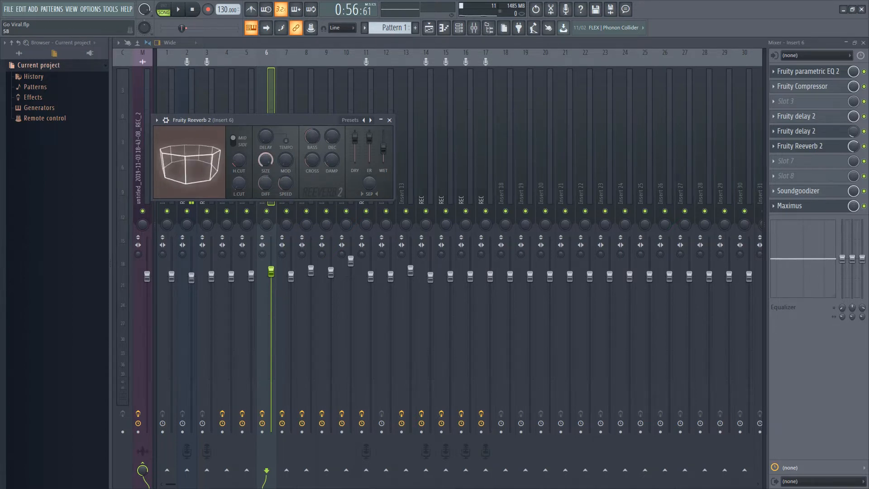
key("ctrl+z")
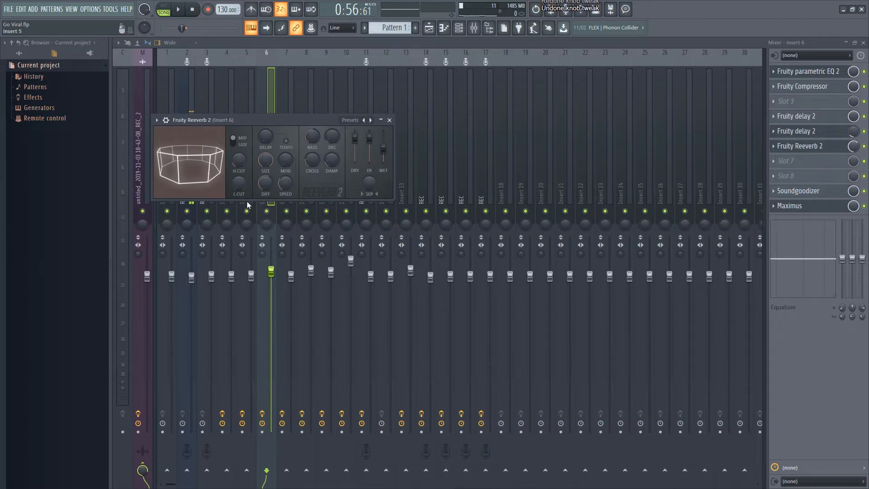
key("ctrl+alt+z")
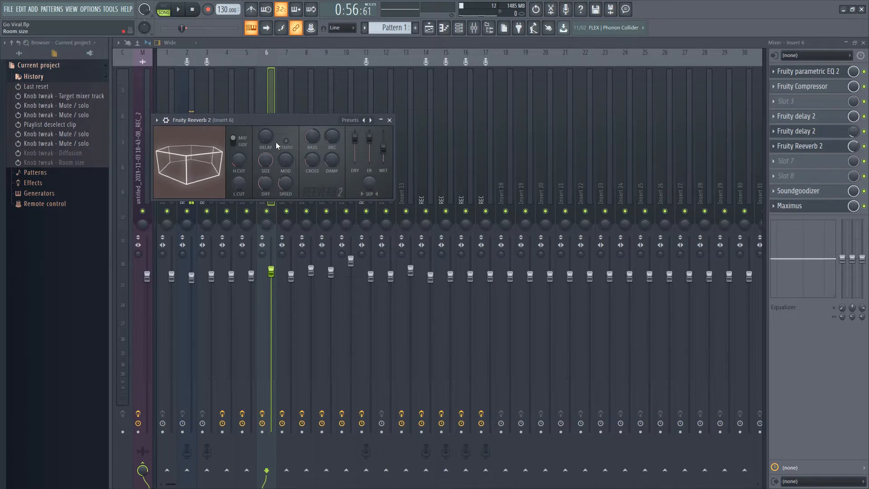
Step: Try a different diffusion in Fruity Reeverb 2 on Insert 6 and revert the project history to the last reset
left_click(428, 29)
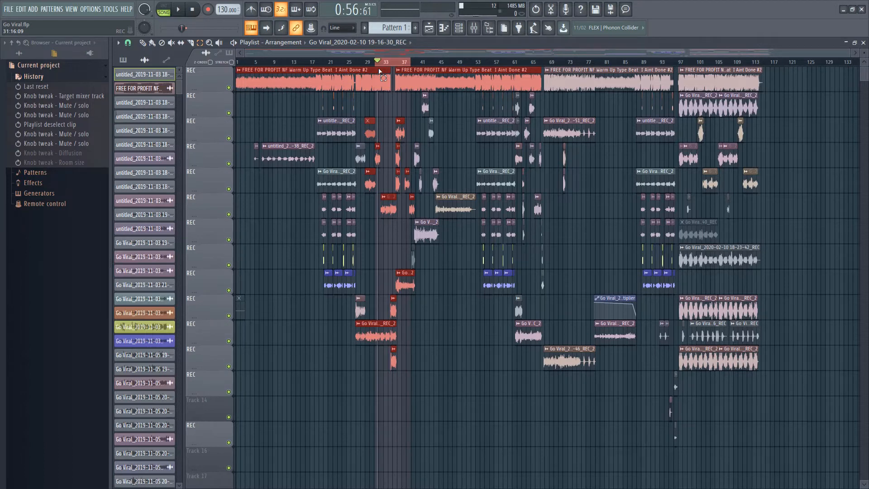
left_click(473, 28)
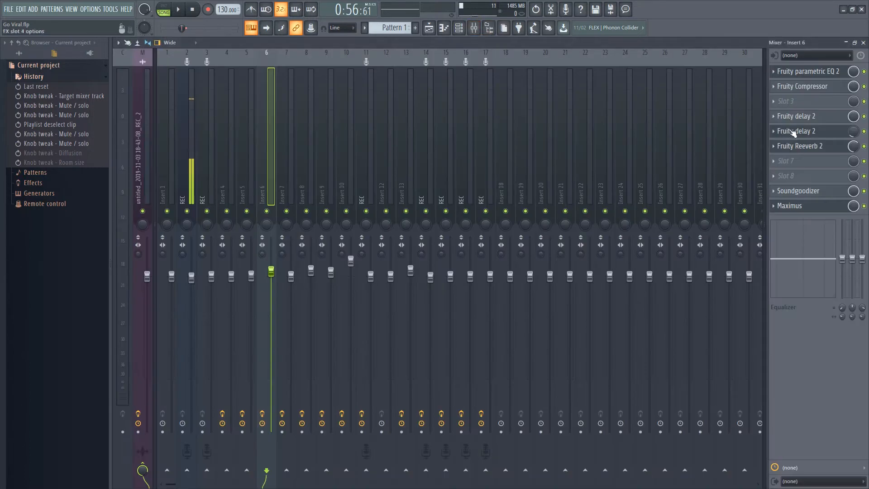
left_click(799, 146)
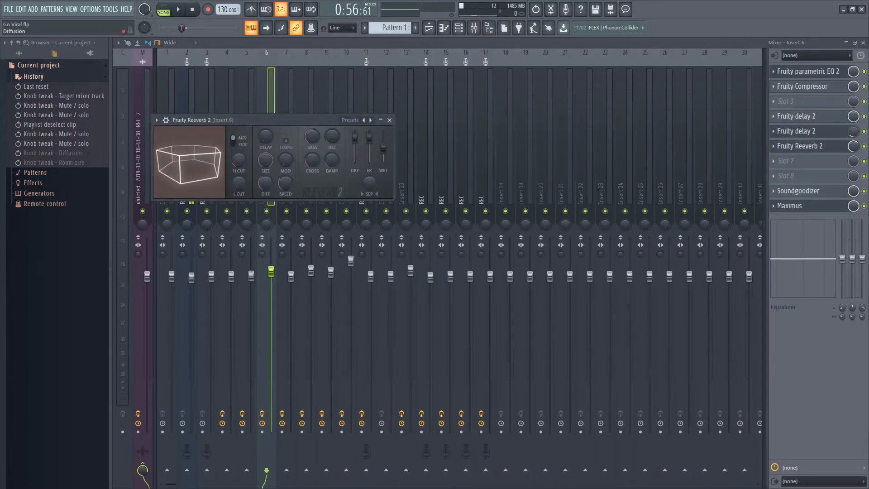
mouse_move(266, 185)
left_mouse_down()
mouse_move(266, 160)
mouse_move(266, 207)
mouse_move(266, 185)
left_mouse_up()
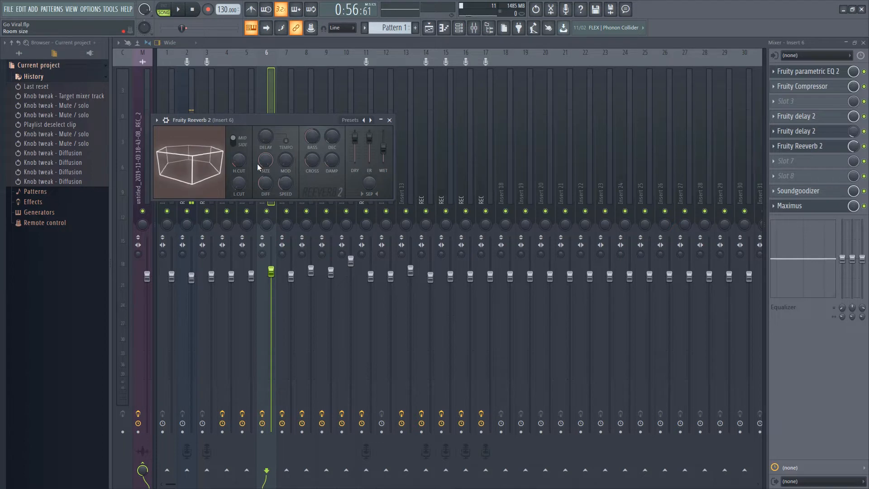
left_click(59, 86)
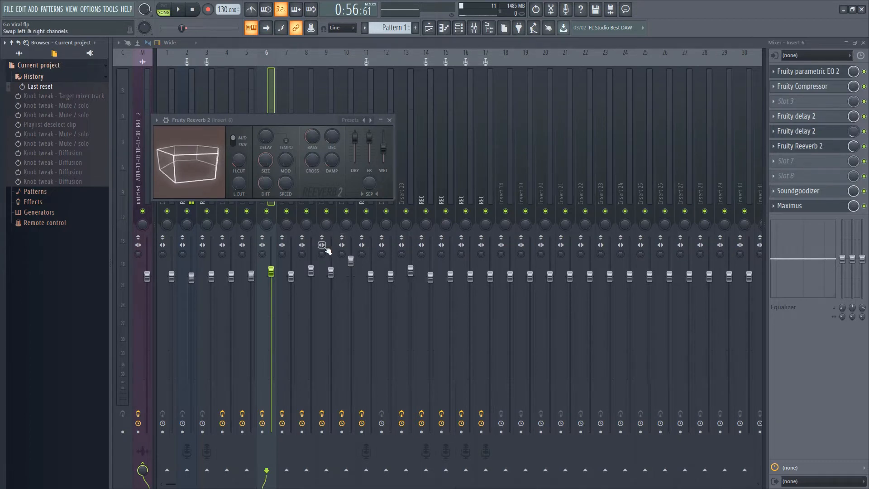
Step: View and compare the editors of the two Fruity delay 2 effects on Insert 6
left_click(812, 131)
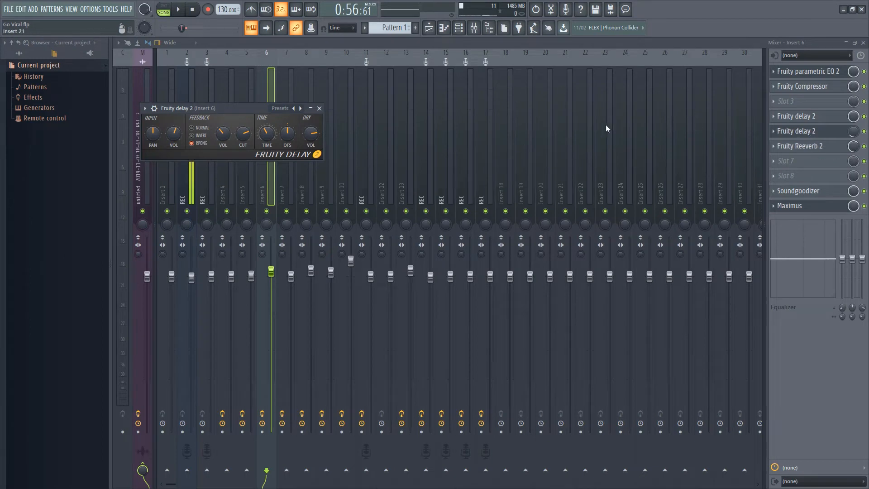
left_click(808, 115)
left_click(812, 131)
left_click(807, 116)
left_click(807, 120)
left_click(808, 130)
Step: Try another mix level for the second Fruity delay 2 on Insert 6 and revert the project history to the last reset
left_click_drag(852, 133, 852, 138)
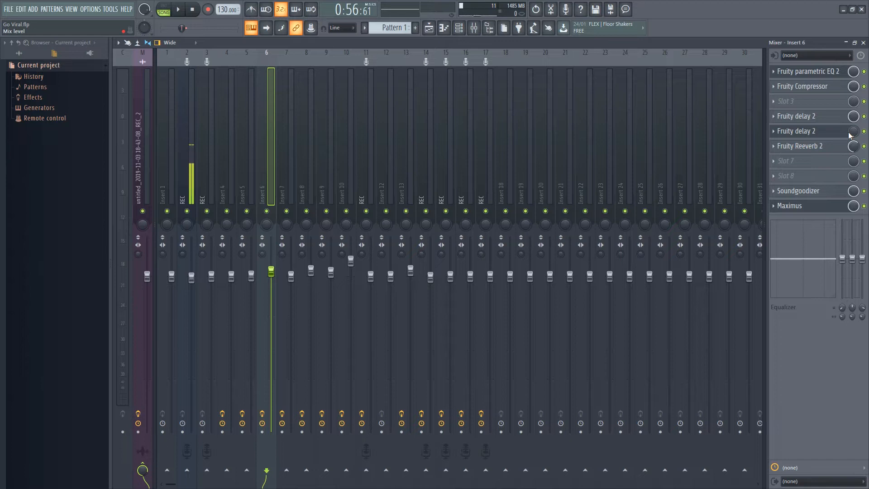
left_click(799, 117)
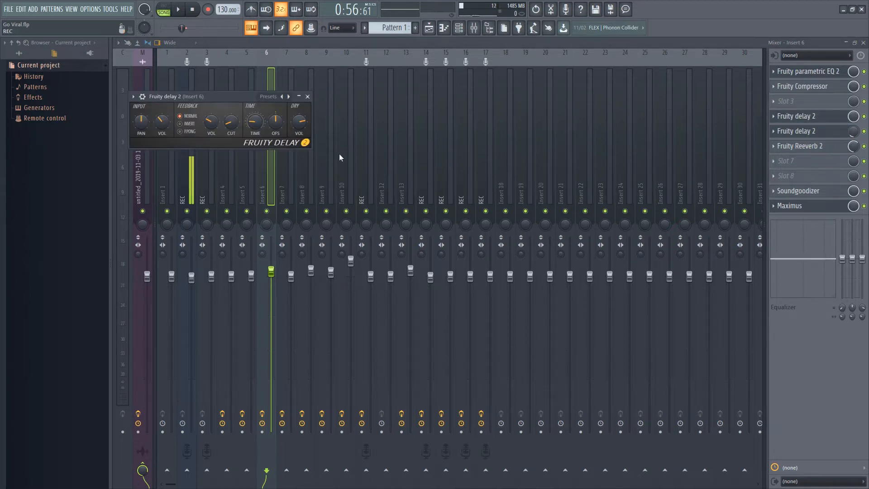
left_click_drag(225, 103, 336, 140)
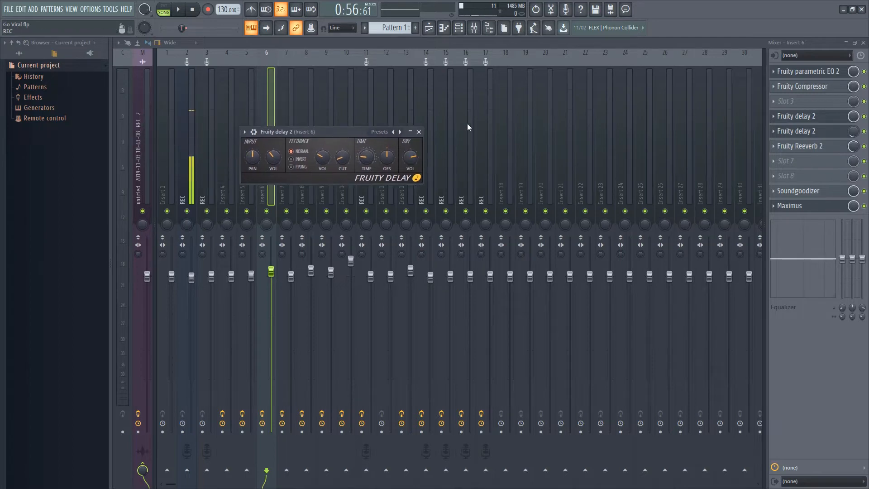
left_click(429, 28)
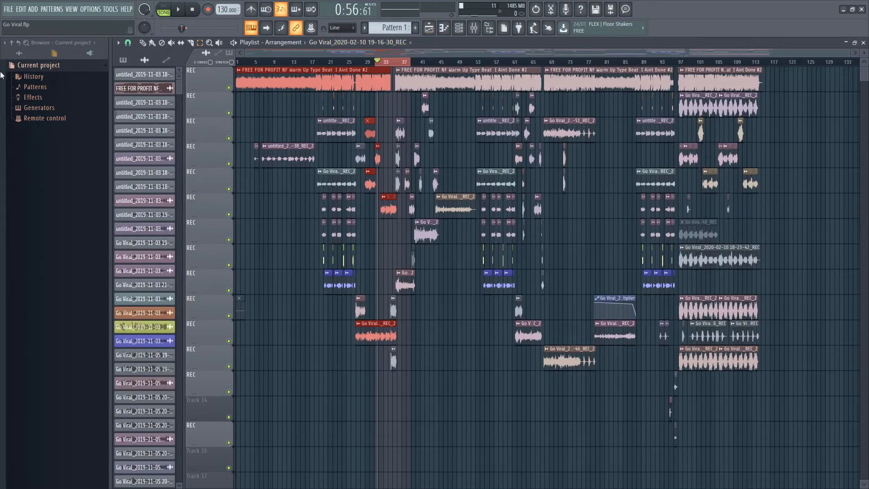
left_click(33, 76)
left_click(45, 86)
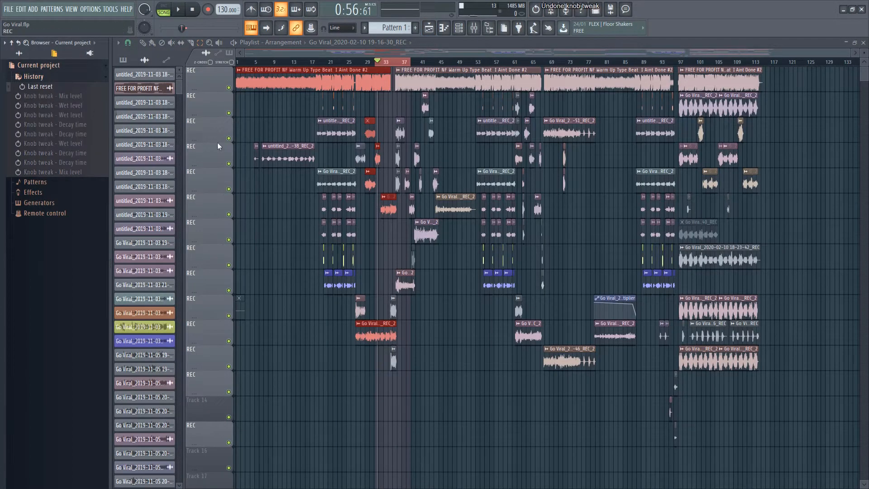
Step: Mute the beat on the first playlist track and tracks 7 to 11, and clear the time selection
left_click(228, 88)
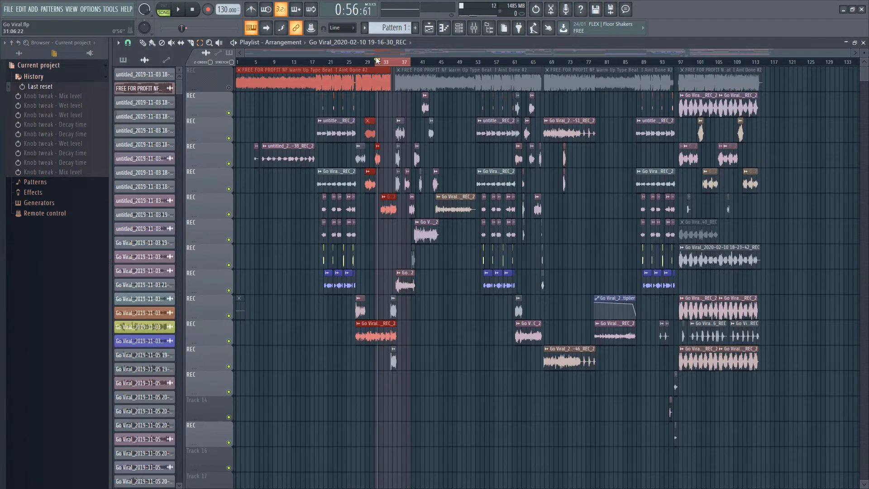
left_click(312, 117)
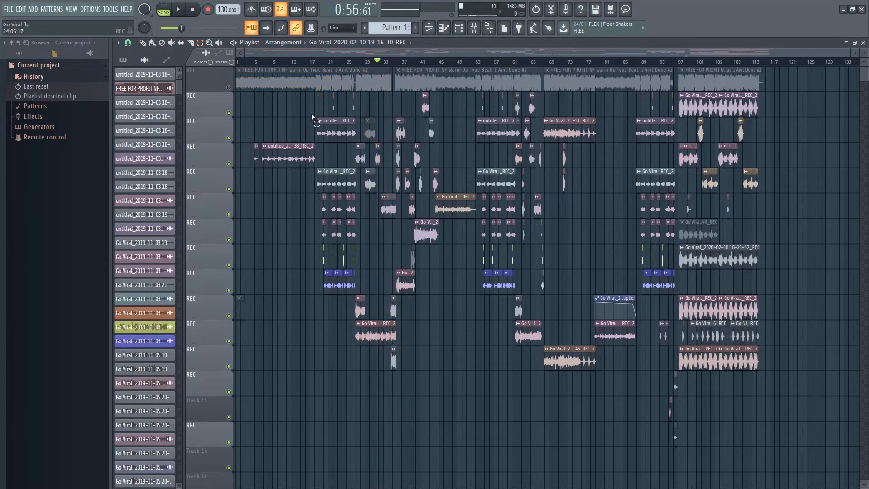
left_click(229, 341)
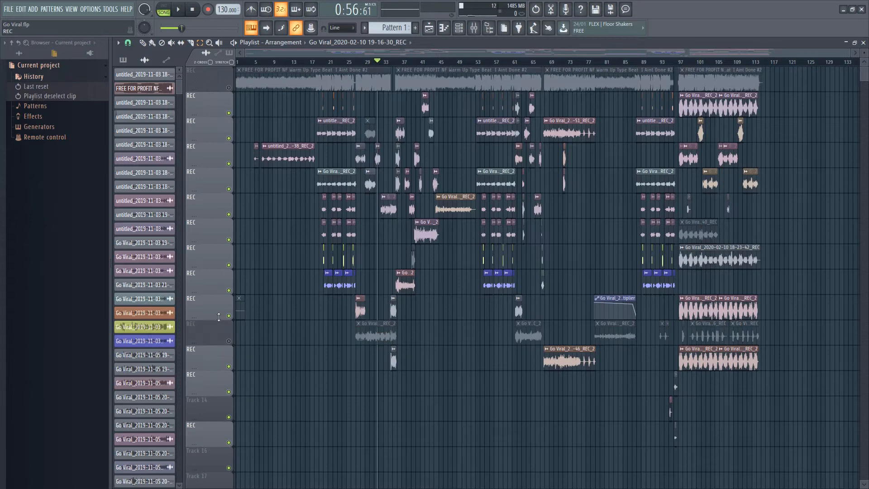
left_click(228, 315)
left_click(232, 297)
left_click(228, 290)
left_click(228, 264)
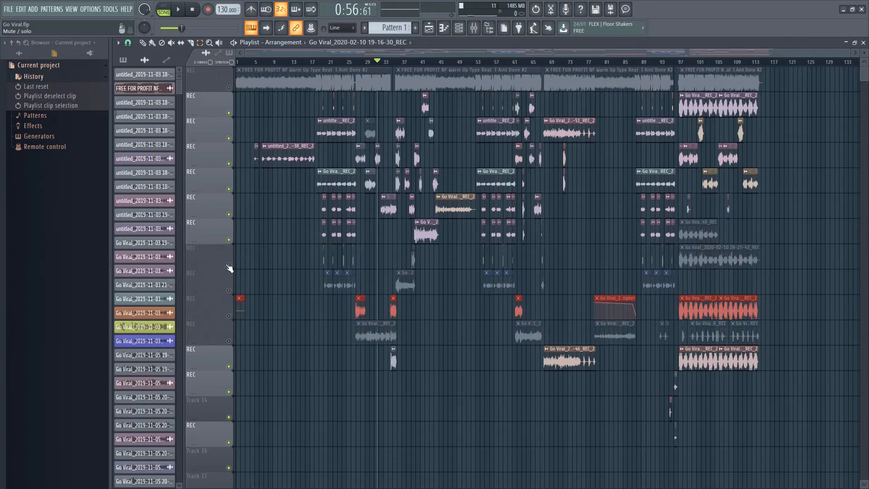
left_click(231, 225)
left_click(228, 239)
left_click(229, 225)
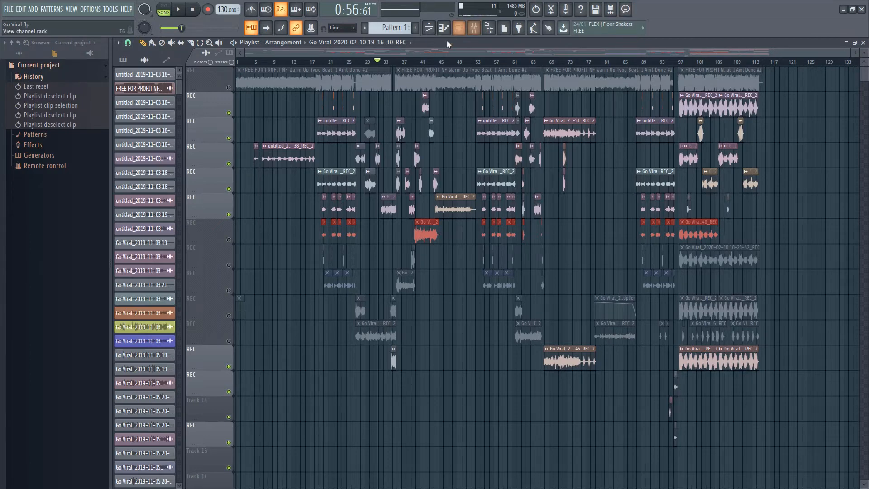
Step: View the channel settings of the 20-26-38_REC_2 and 20-32-05_REC_2 vocal recordings routed to mixer track 6
left_click(473, 26)
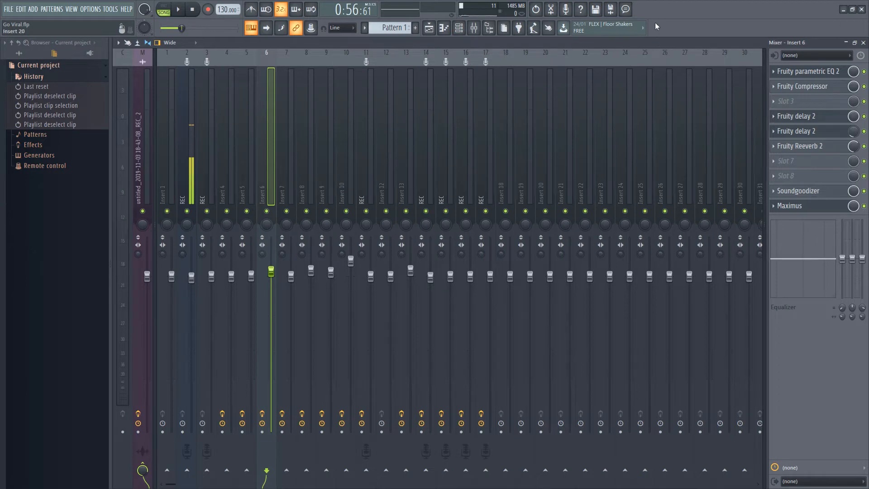
left_click(458, 28)
left_click(313, 233)
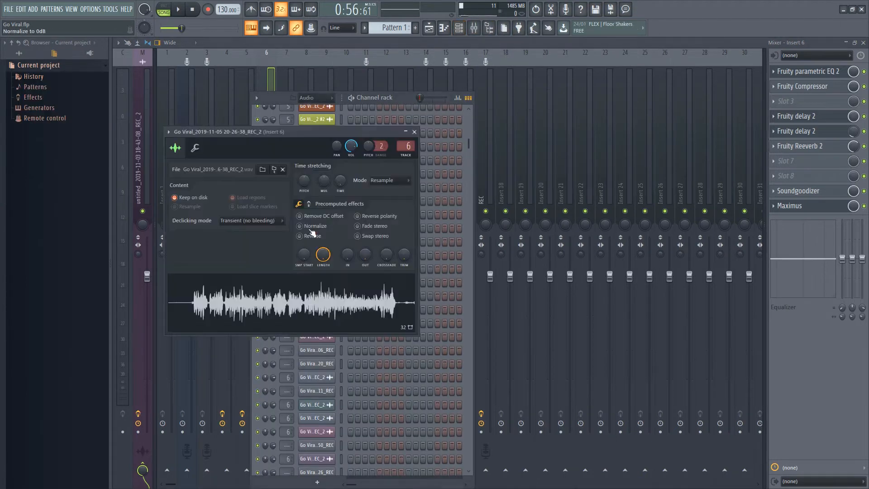
left_click_drag(332, 131, 433, 95)
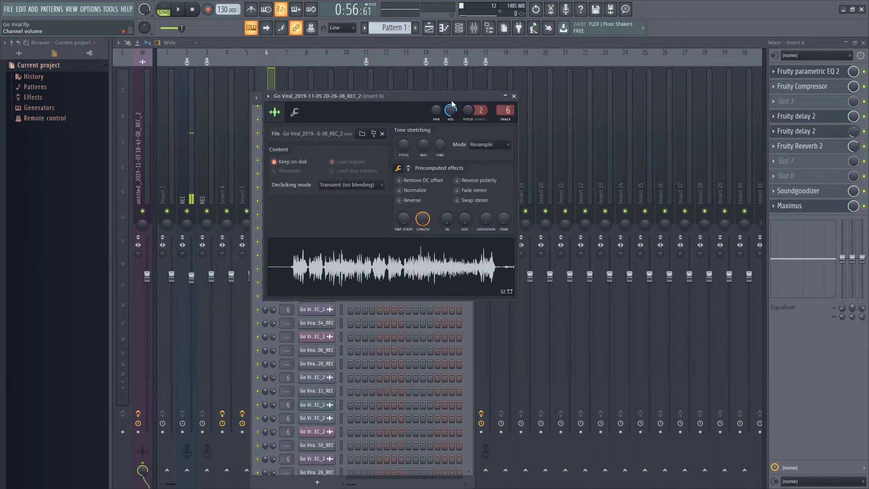
left_click(514, 96)
left_click(317, 255)
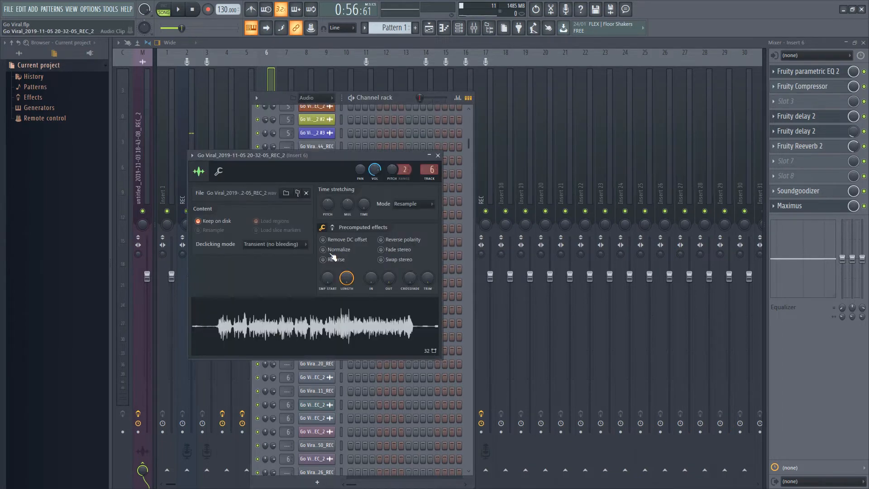
left_click(447, 162)
Step: Inspect more vocal recordings routed to mixer track 6, including 20-51-20_REC_2, 21-47-13_REC_2 and 22-11-50_REC_2
left_click(330, 379)
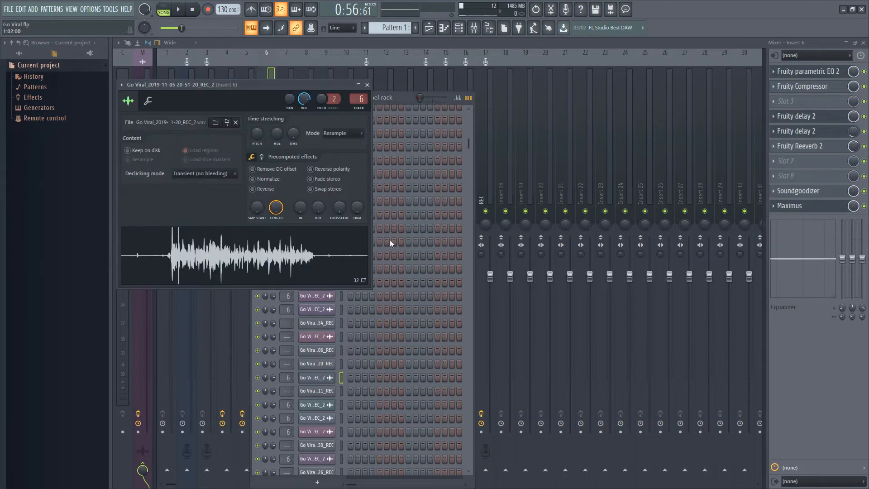
left_click(367, 84)
left_click(322, 431)
left_click(321, 434)
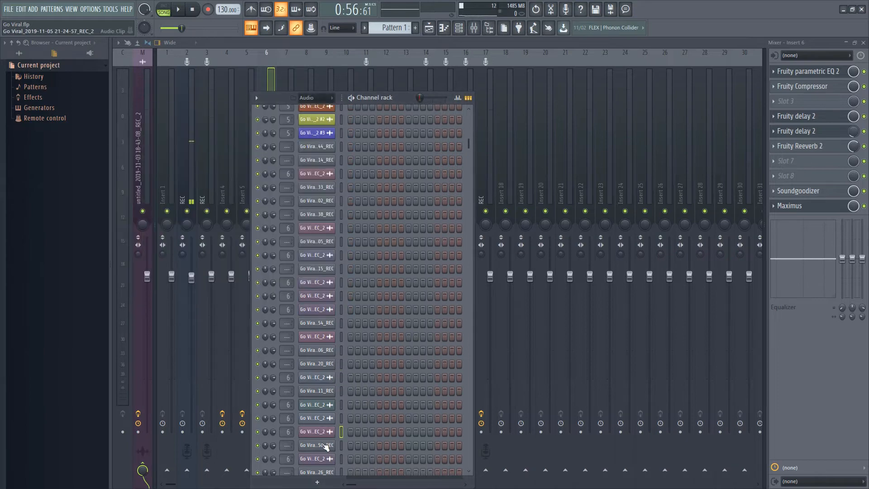
scroll(409, 275, "down", 8)
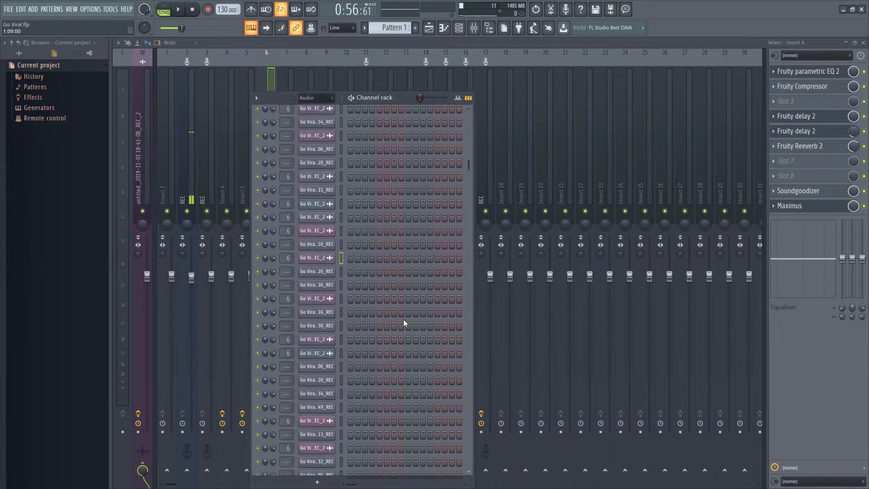
left_click(317, 324)
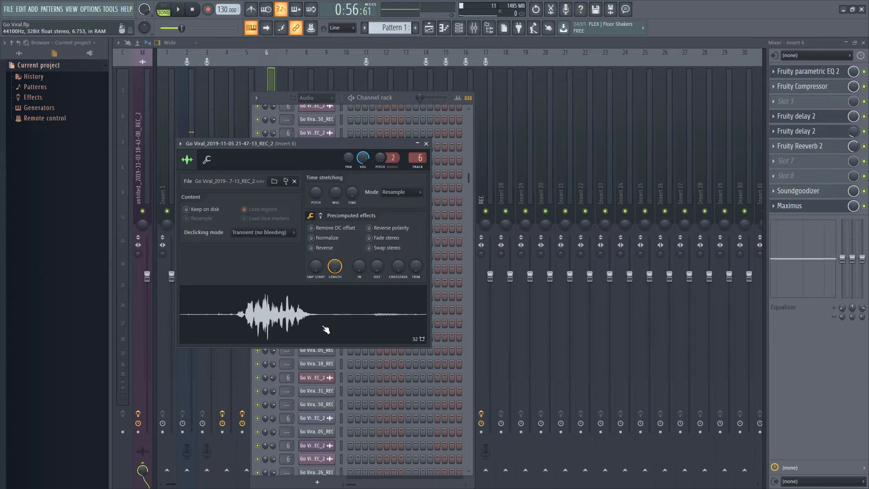
left_click(428, 148)
left_click(324, 417)
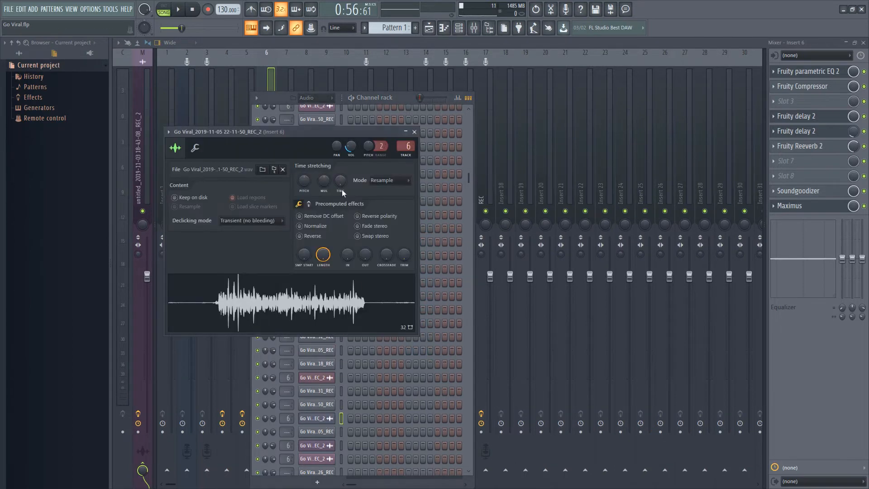
left_click_drag(248, 138, 272, 59)
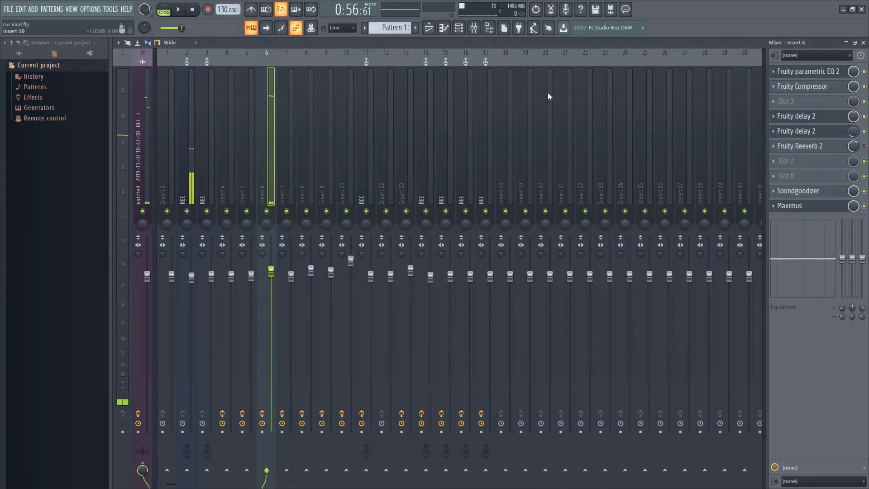
Step: Play back the vocal through Insert 6 with Fruity Reeverb 2 bypassed and each Fruity delay 2 bypassed in turn
key("space")
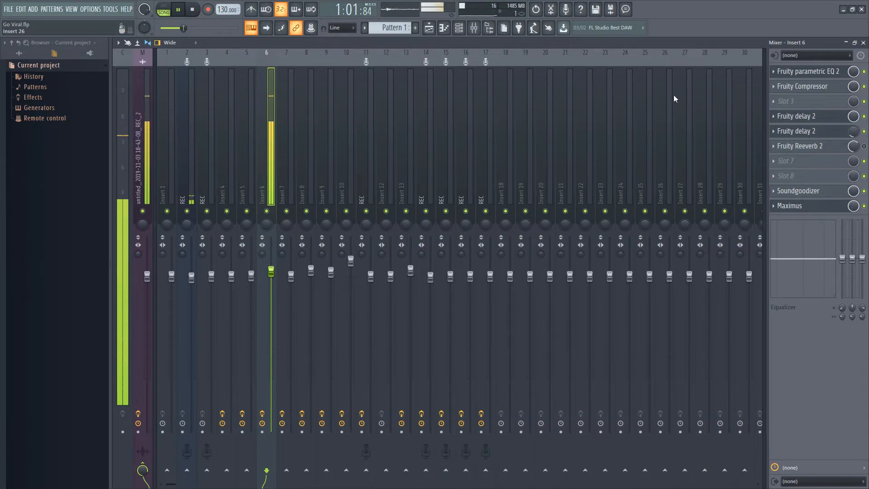
key("space")
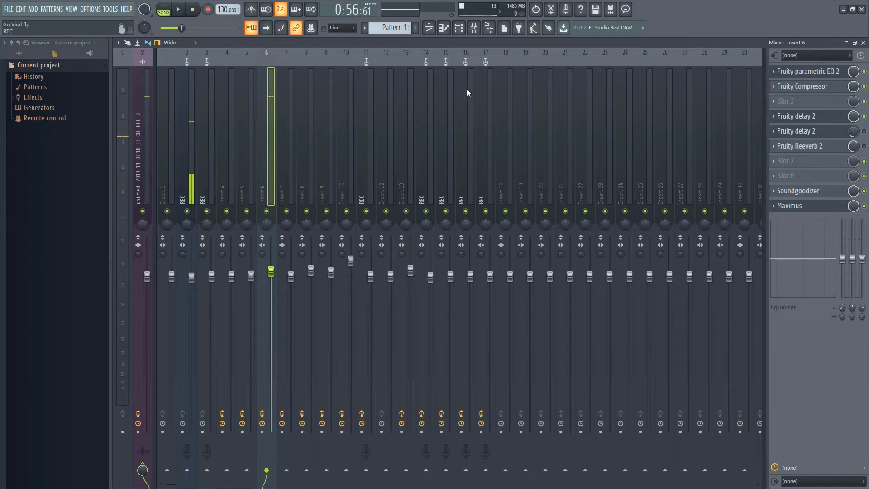
key("space")
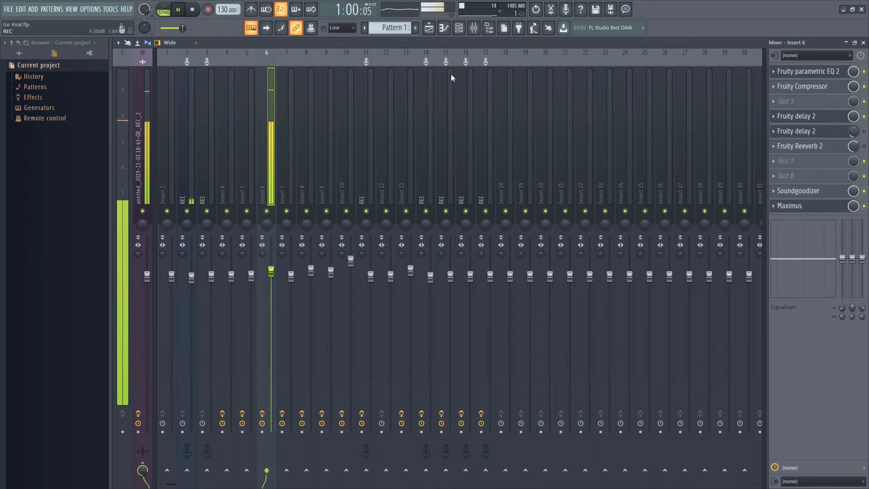
key("space")
key("space")
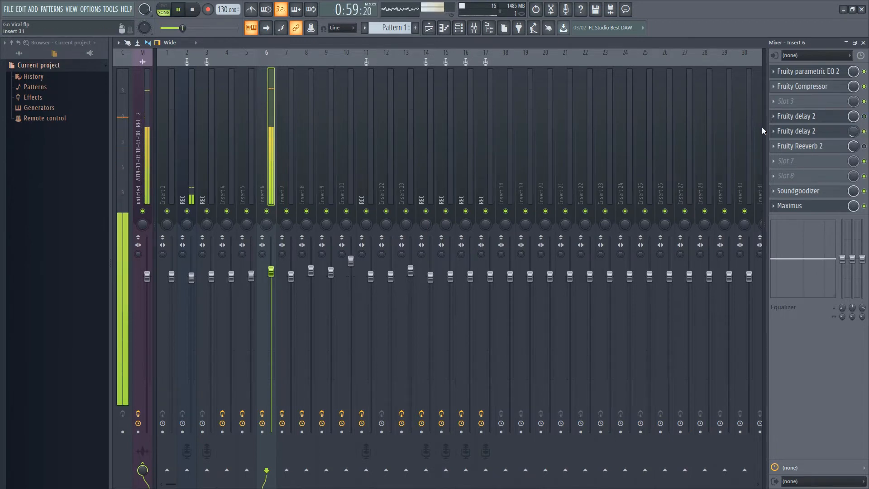
key("space")
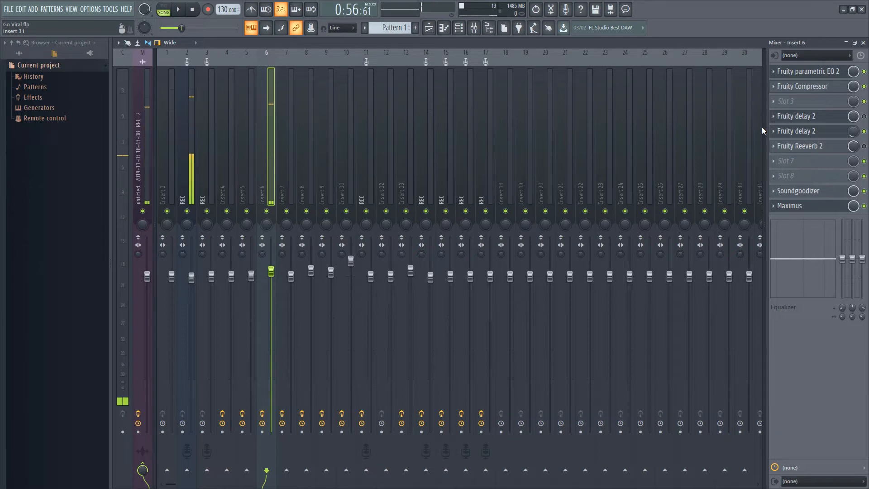
Step: Open the ping-pong Fruity delay 2 editor on Insert 6 and show its option for saving a preset
left_click(775, 116)
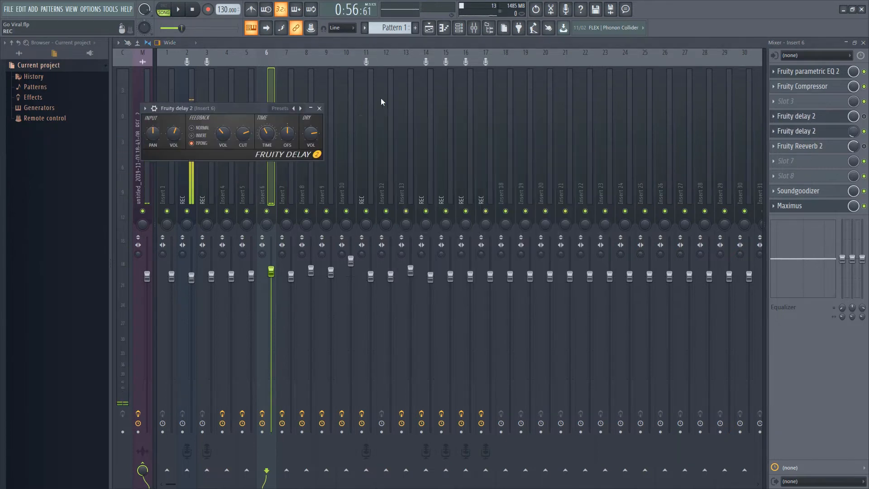
left_click_drag(230, 107, 344, 101)
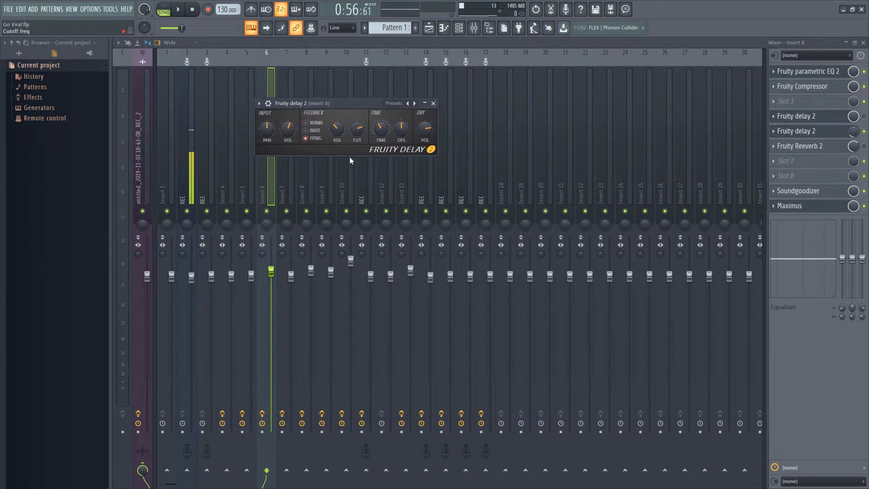
left_click(259, 103)
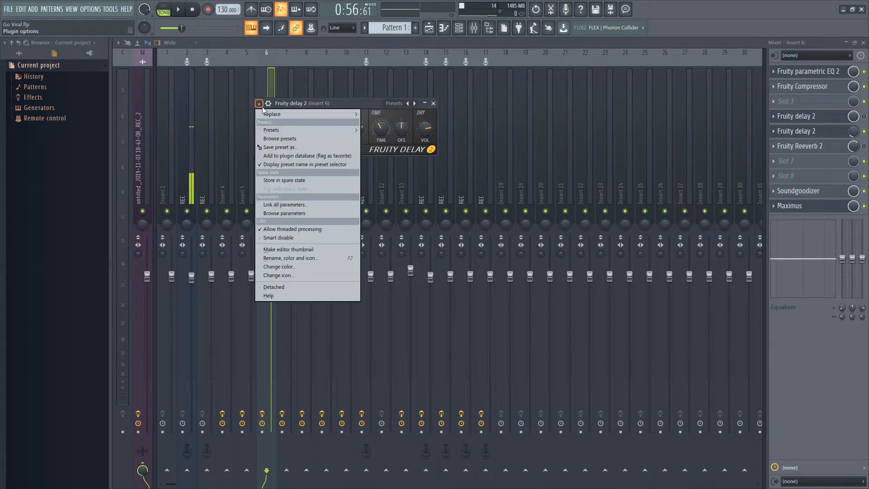
left_click(304, 148)
left_click(657, 44)
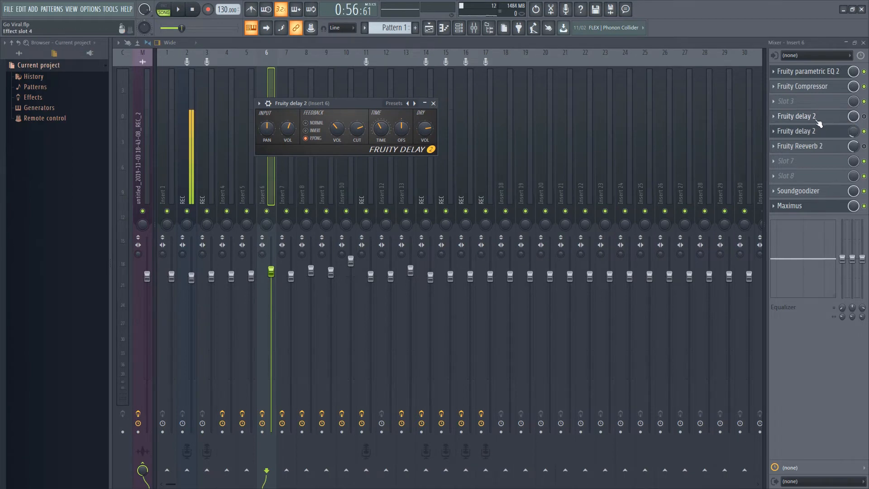
Step: Try different mix levels on the second Fruity delay 2 of Insert 6 during playback, and undo the last level change
left_click(849, 115)
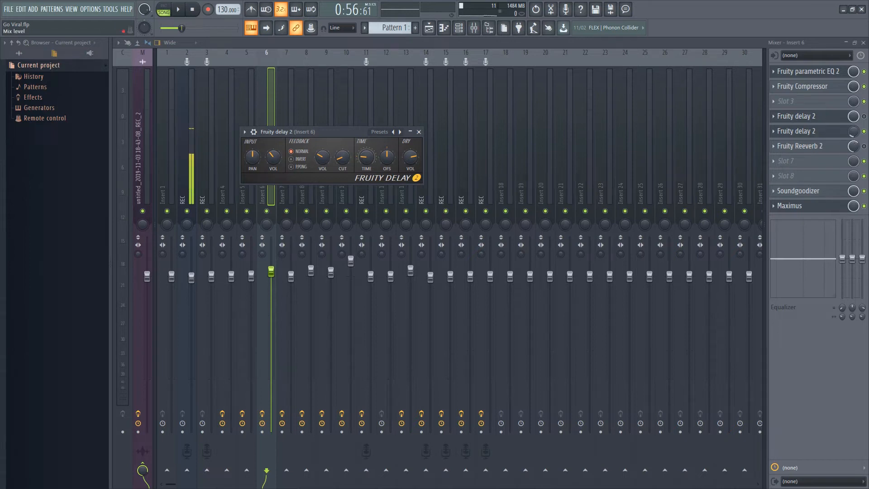
left_click_drag(853, 132, 854, 129)
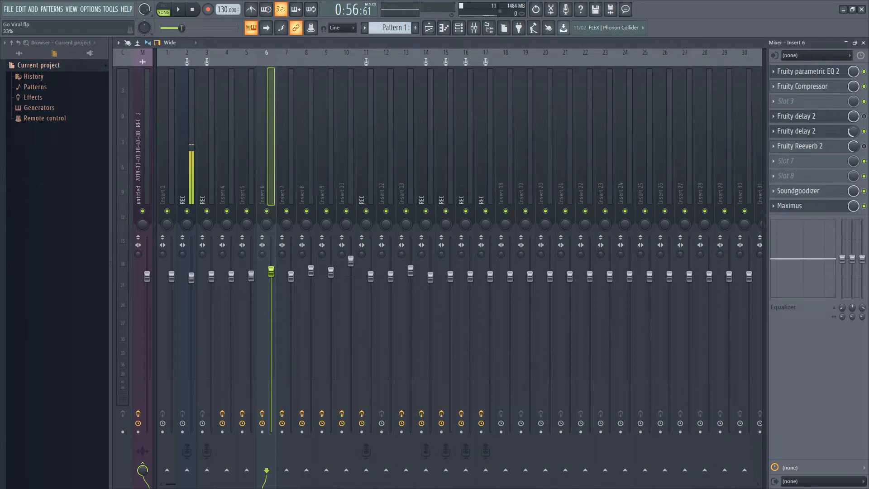
key("space")
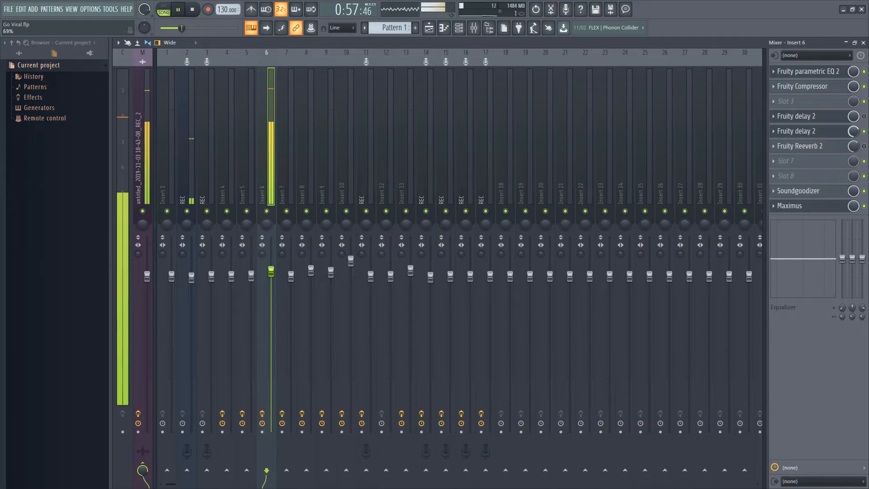
left_click_drag(854, 131, 853, 164)
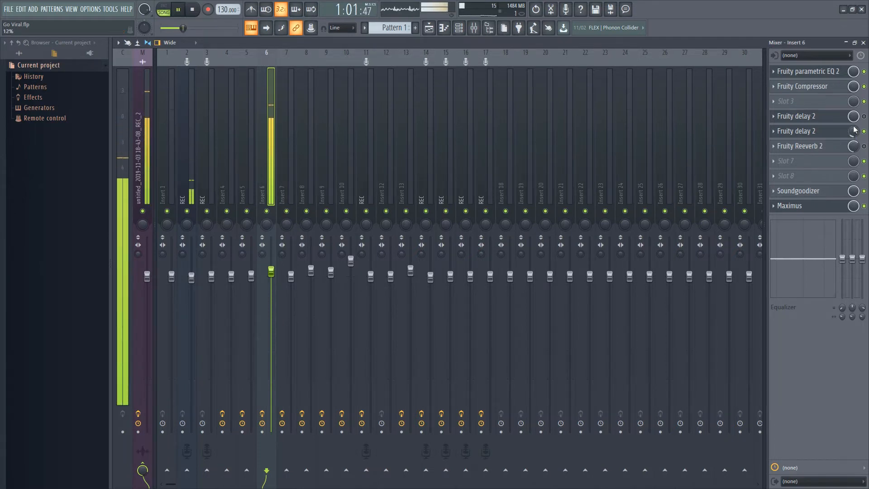
key("ctrl+z")
key("space")
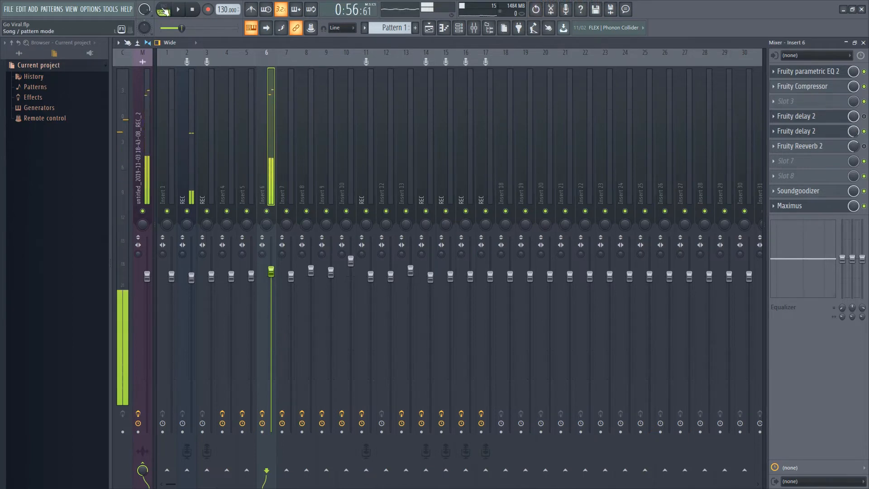
Step: Open Fruity Compressor on Insert 6, try a different ratio, and return it to 8.0:1
left_click(813, 97)
left_click(816, 90)
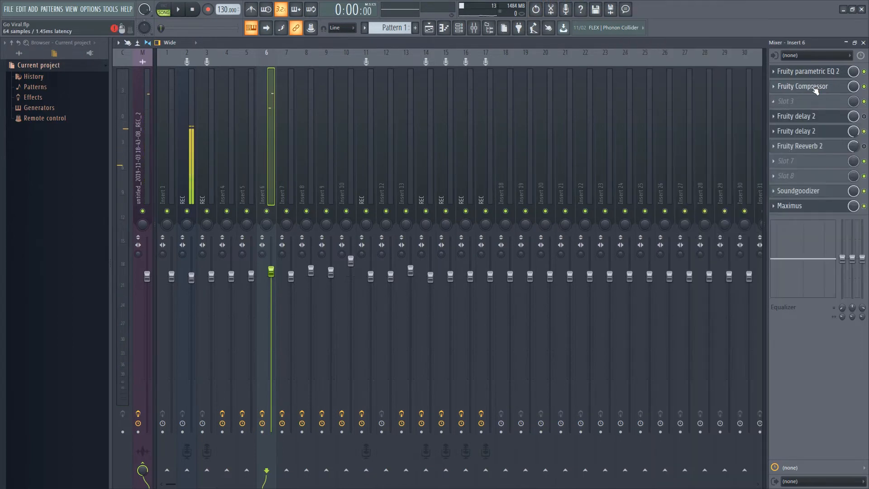
left_click(815, 89)
left_click_drag(341, 167, 366, 100)
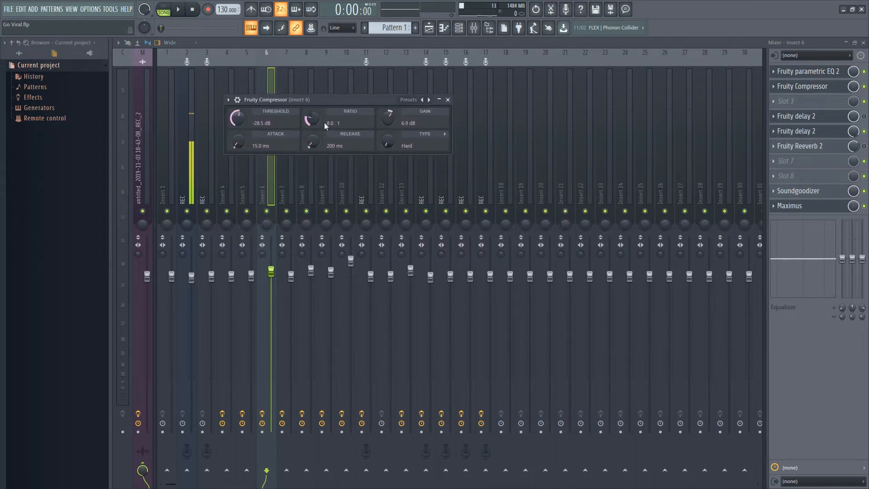
left_click_drag(330, 124, 330, 113)
left_click_drag(377, 102, 413, 100)
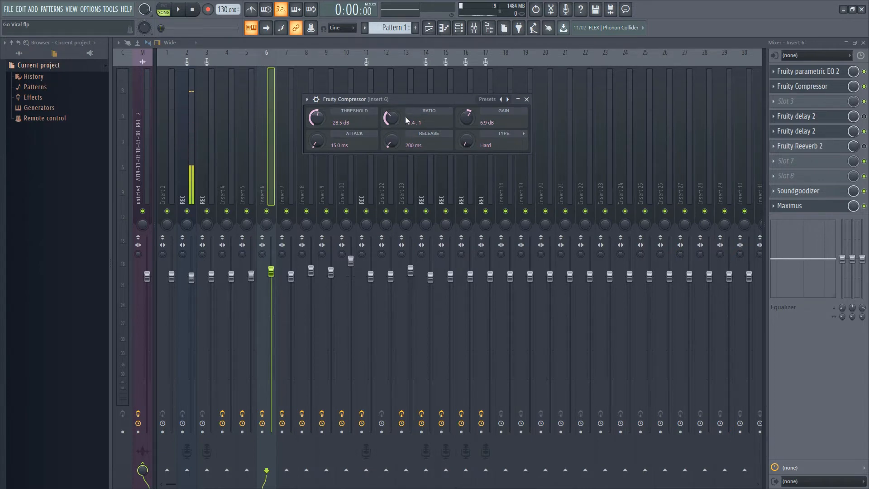
mouse_move(407, 119)
left_mouse_down()
mouse_move(427, 115)
mouse_move(406, 130)
left_mouse_up()
mouse_move(398, 130)
left_mouse_down()
mouse_move(397, 116)
mouse_move(397, 124)
left_mouse_up()
left_click_drag(399, 107, 389, 83)
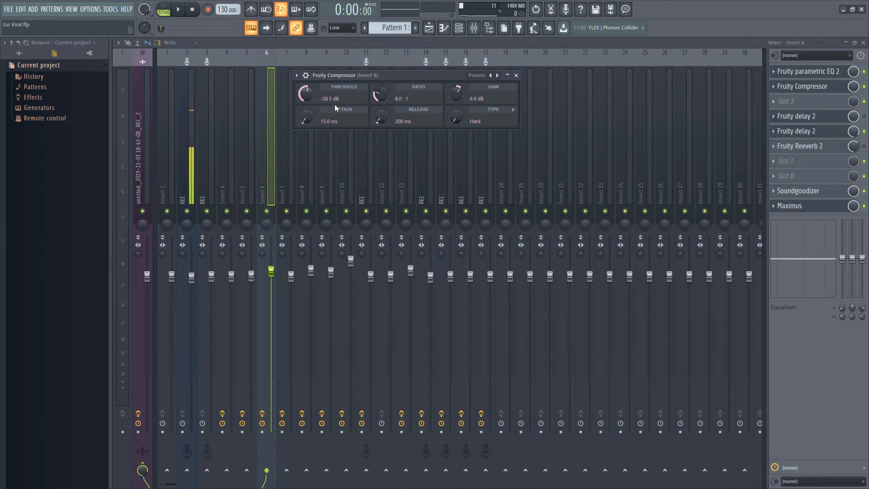
Step: Adjust the Fruity Compressor threshold on Insert 6 to -30.6 dB while playing back the vocal
left_click_drag(305, 94, 336, 114)
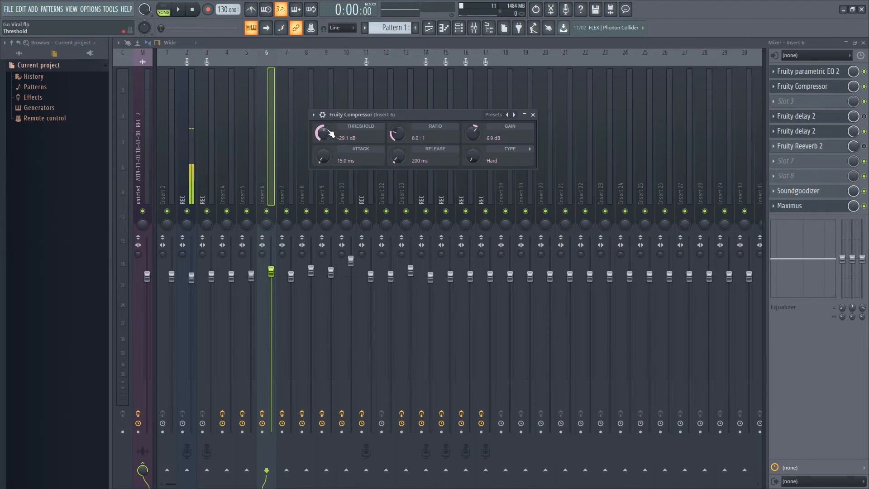
left_click(488, 27)
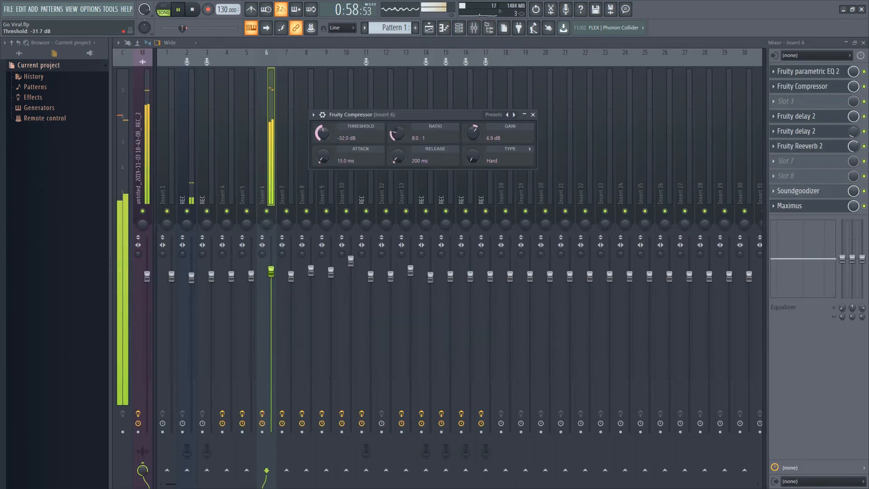
mouse_move(323, 133)
left_mouse_down()
mouse_move(323, 153)
mouse_move(323, 131)
left_mouse_up()
key("space")
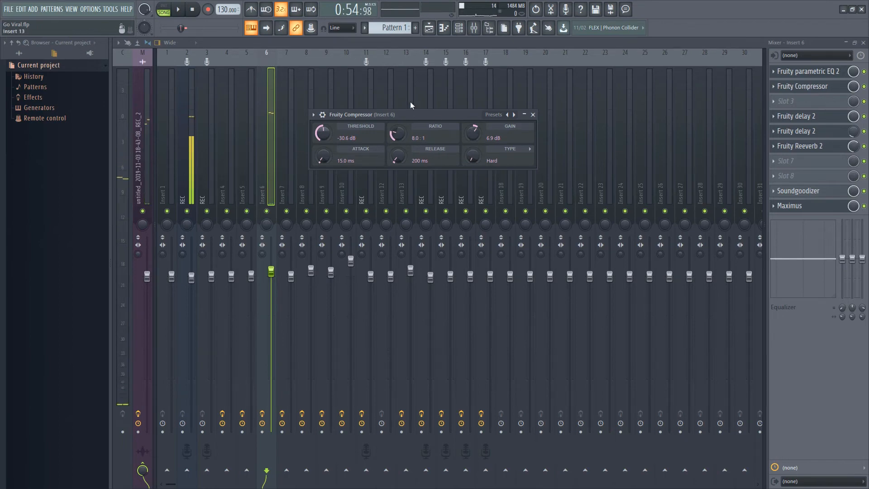
Step: Look through the effect chains of neighbouring mixer tracks, including Inserts 10 and 7, and return to Insert 6's Fruity Compressor
left_click(370, 100)
left_click(349, 94)
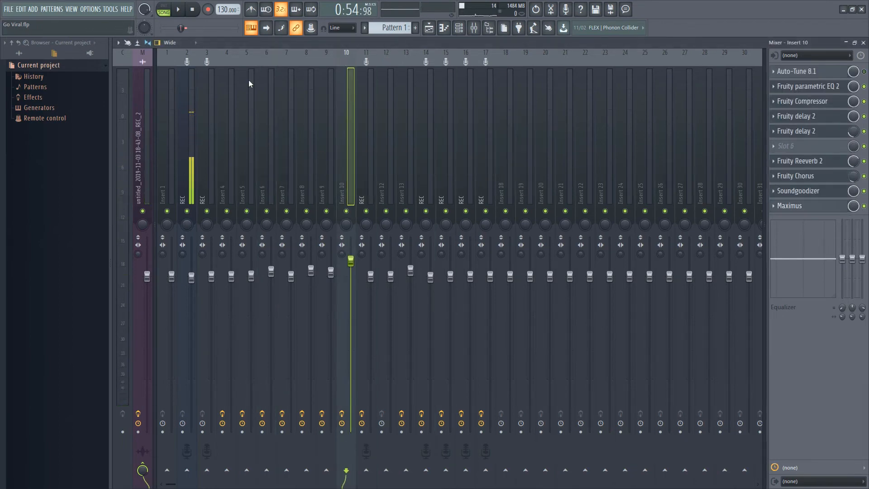
left_click(380, 53)
left_click(369, 60)
left_click(309, 72)
left_click(278, 71)
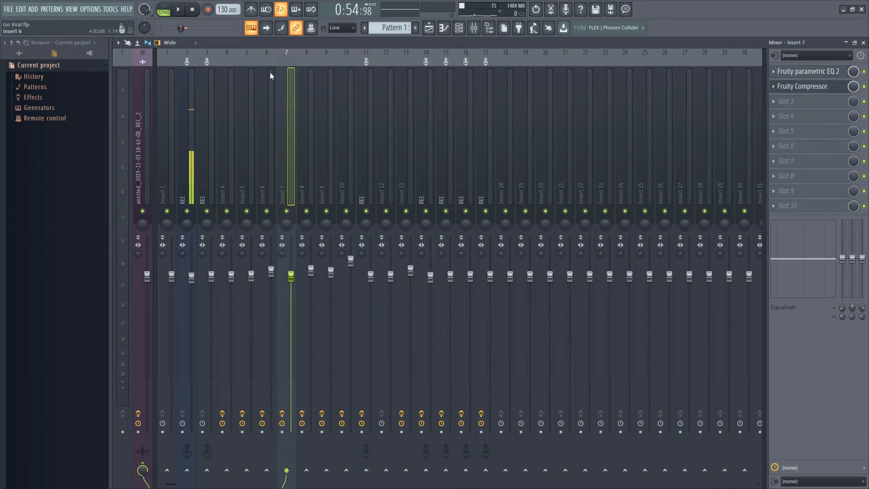
left_click(270, 72)
left_click(810, 85)
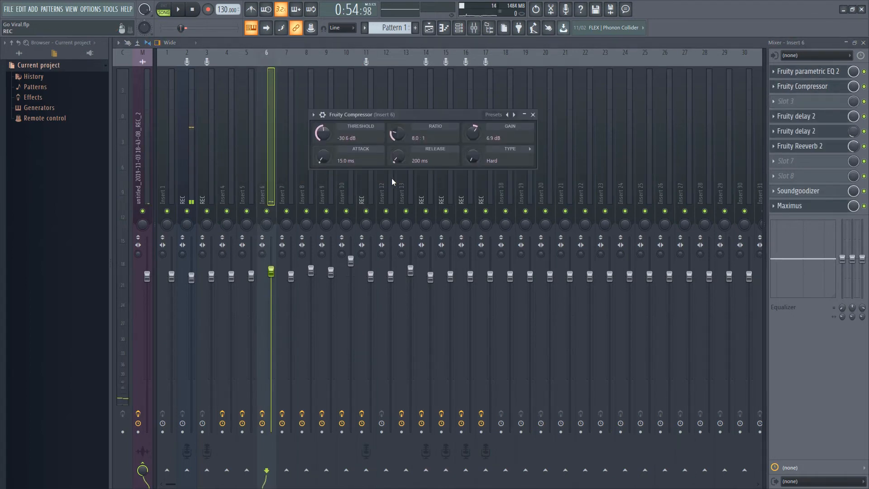
left_click_drag(413, 114, 501, 145)
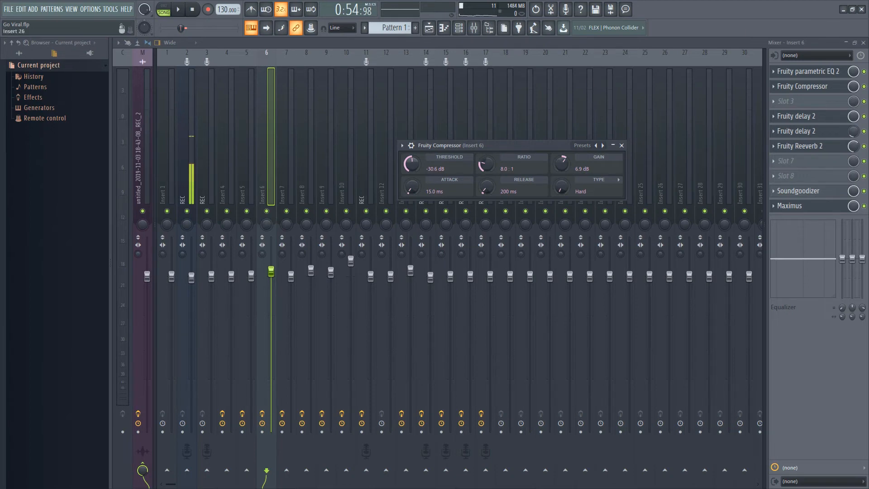
Step: Open Fruity parametric EQ 2 on Insert 6 and examine its curve
left_click(797, 77)
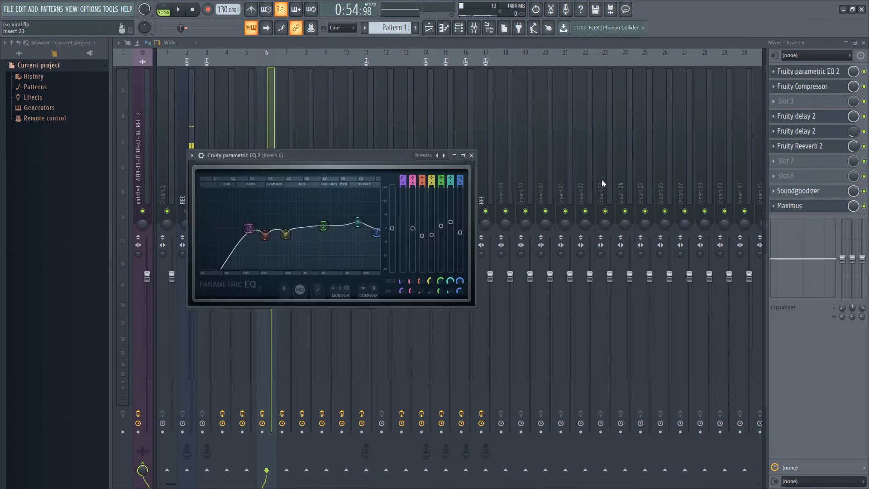
left_click_drag(340, 148, 507, 113)
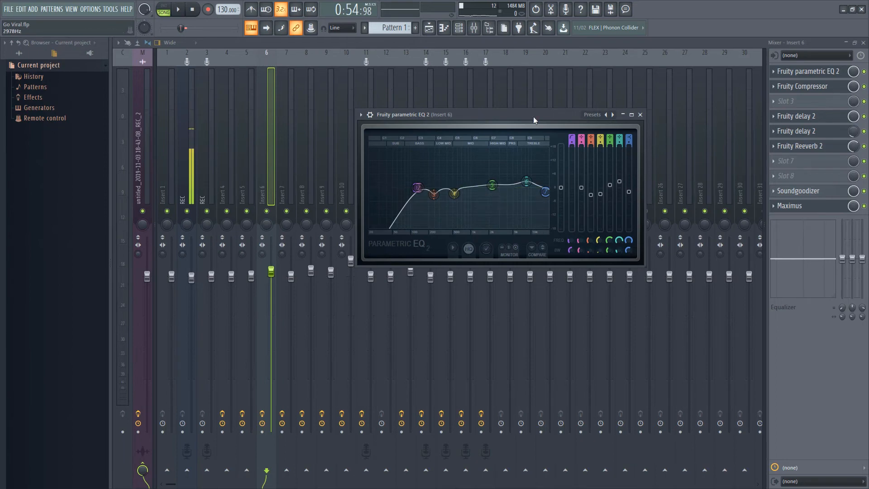
left_click_drag(459, 116, 433, 107)
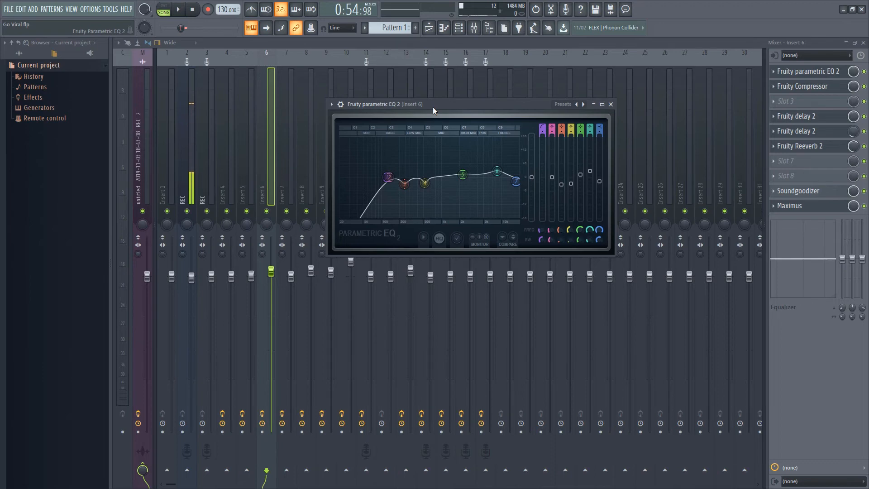
left_click_drag(433, 107, 461, 97)
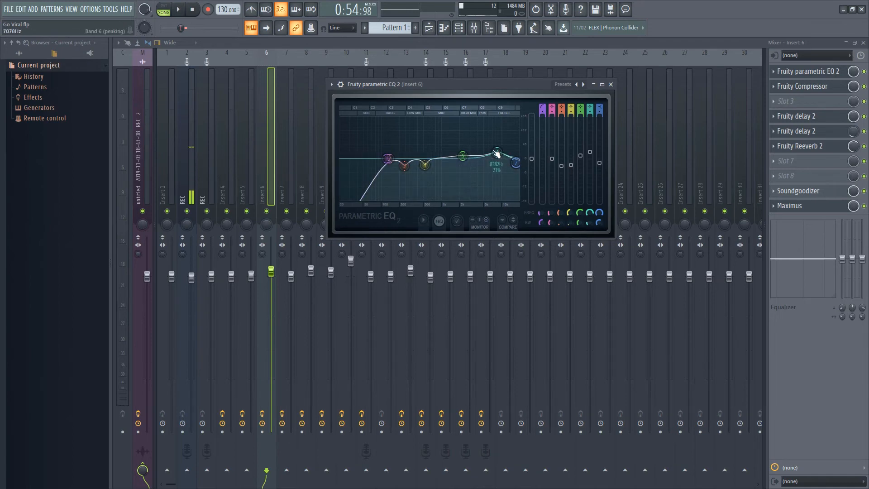
Step: Try moving band 6 in Insert 6's parametric EQ, undo the changes, and review the curve full-size before closing the EQ
left_click_drag(496, 153, 481, 145)
key("ctrl+z")
key("ctrl+z")
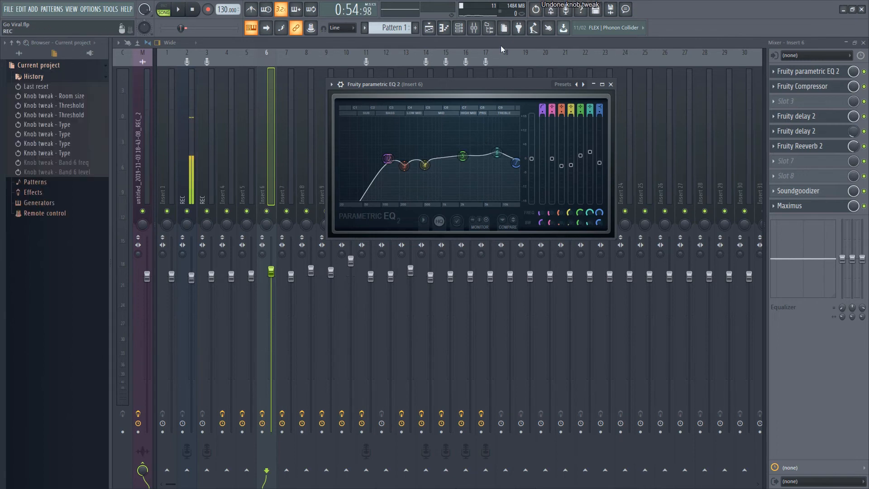
left_click_drag(442, 86, 418, 131)
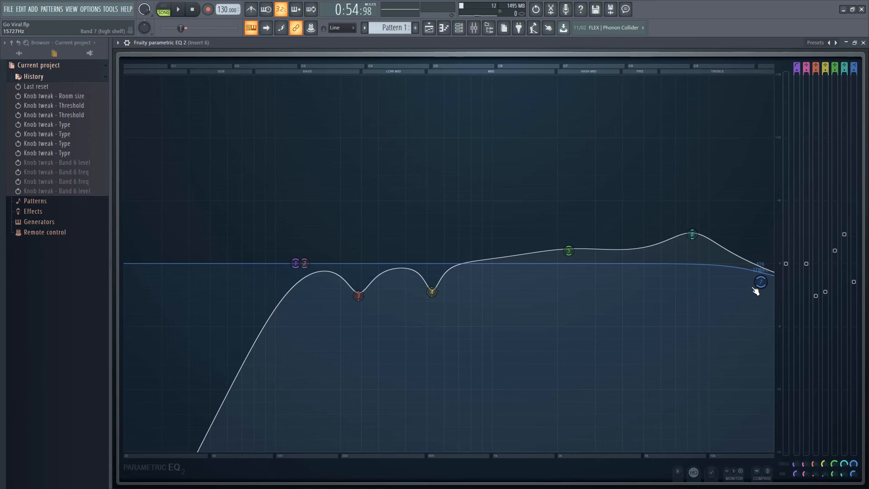
left_click(863, 43)
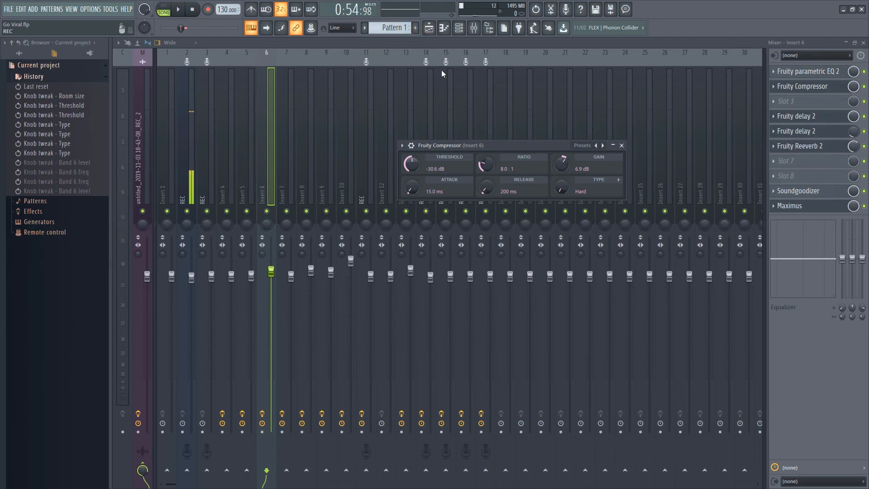
Step: Compare the effect chains on the recording tracks, including tracks 15 and 17, and end on Insert 10
left_click(441, 84)
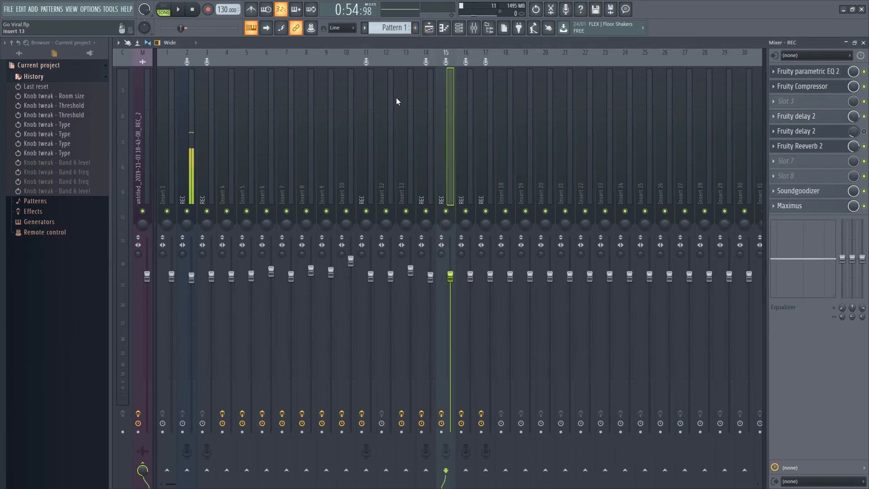
left_click(364, 97)
left_click(521, 106)
left_click(486, 106)
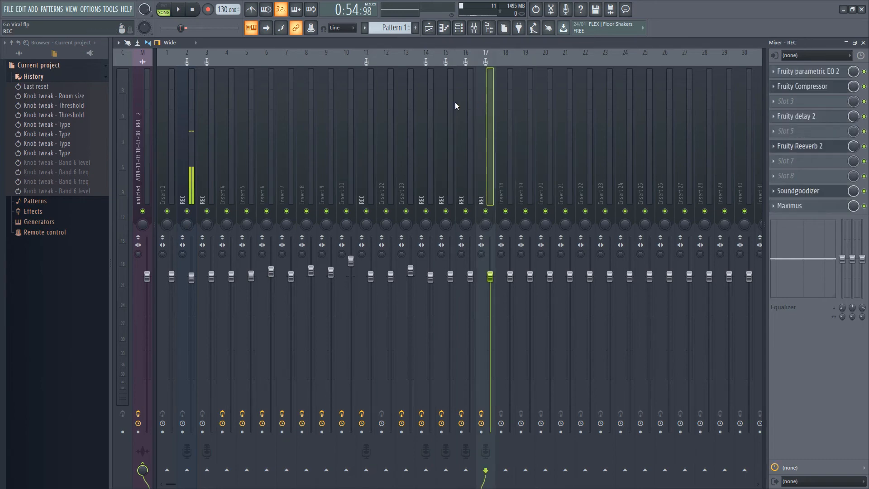
left_click(406, 108)
left_click(386, 109)
left_click(347, 111)
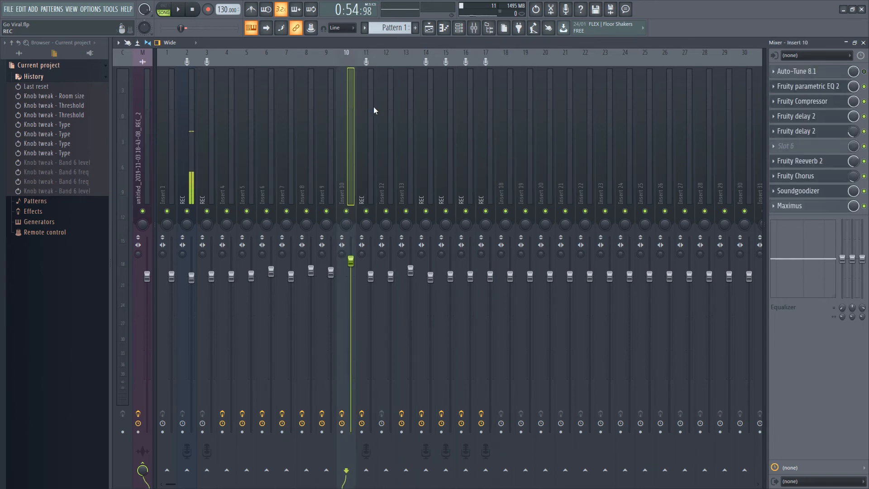
Step: Open Auto-Tune 8.1 on Insert 10, examine its key and scale settings, and close it
left_click(815, 71)
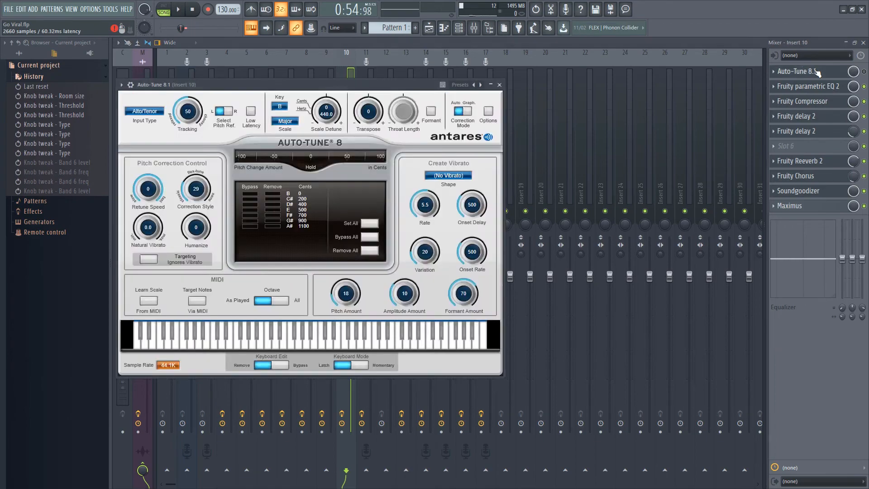
left_click(815, 71)
left_click(815, 72)
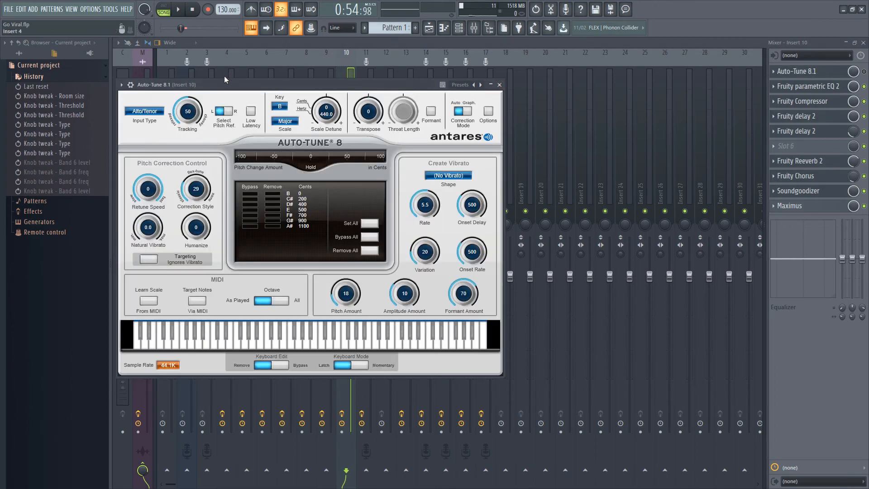
left_click_drag(240, 85, 367, 70)
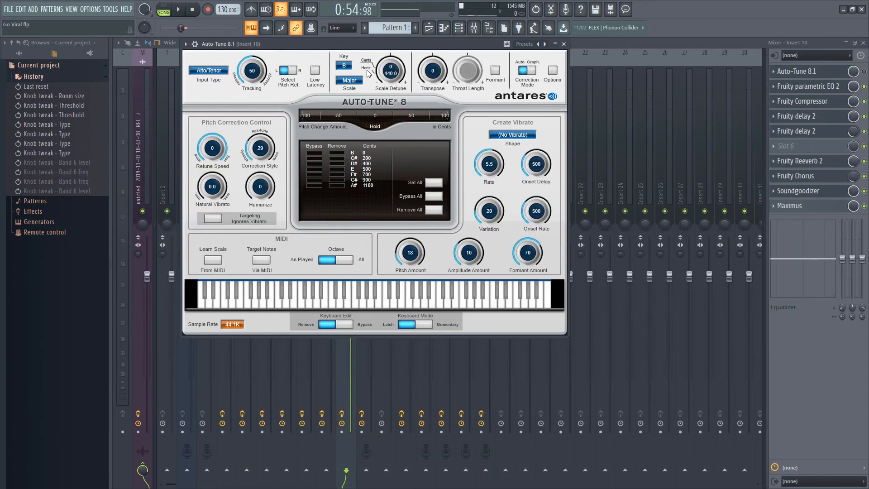
left_click_drag(340, 42, 395, 51)
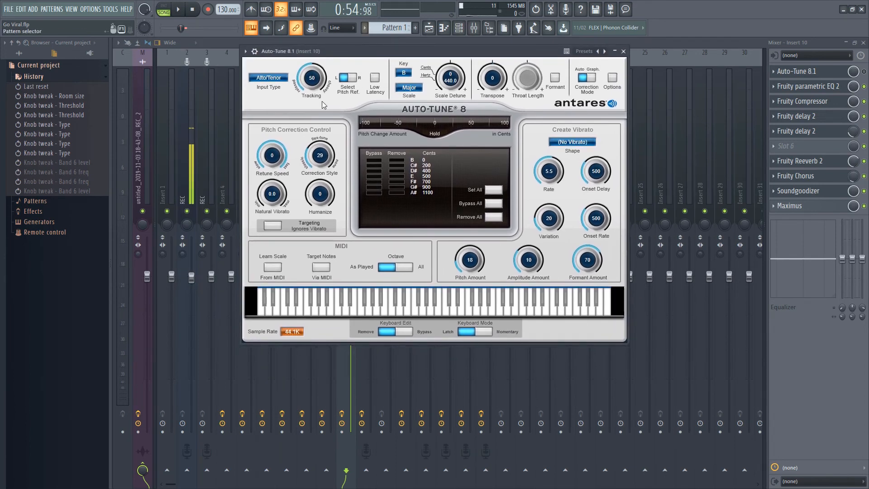
left_click(406, 74)
left_click(416, 90)
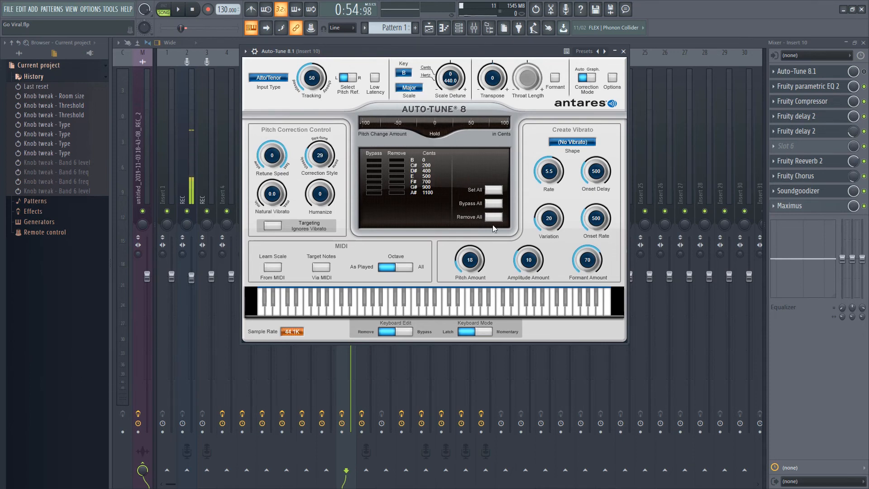
left_click(623, 51)
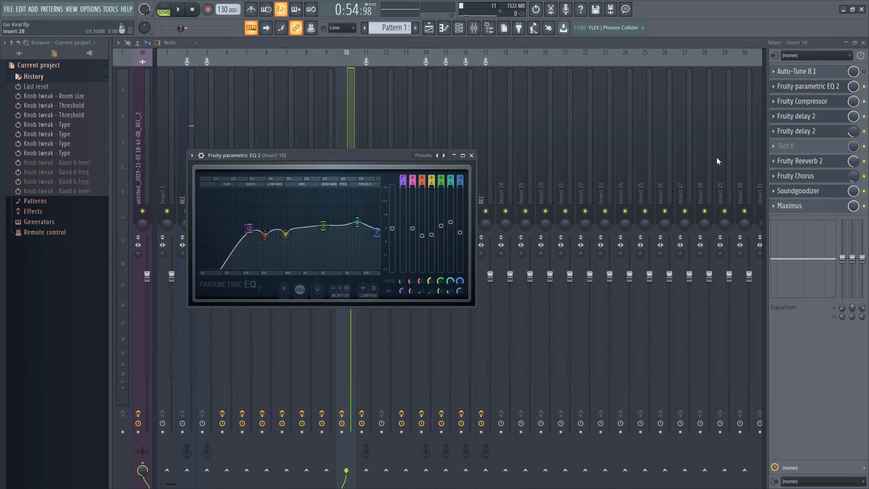
Step: Open Fruity Chorus on Insert 10 and examine its settings and mix level
left_click(808, 179)
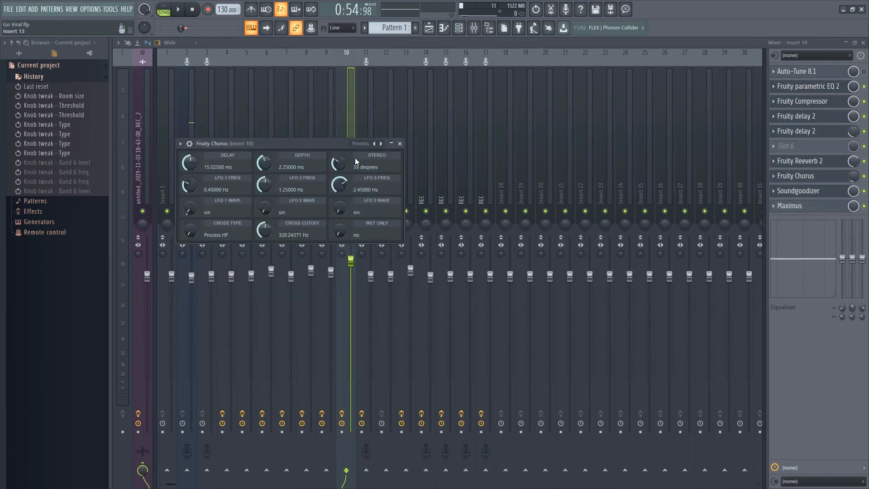
left_click_drag(263, 141, 490, 119)
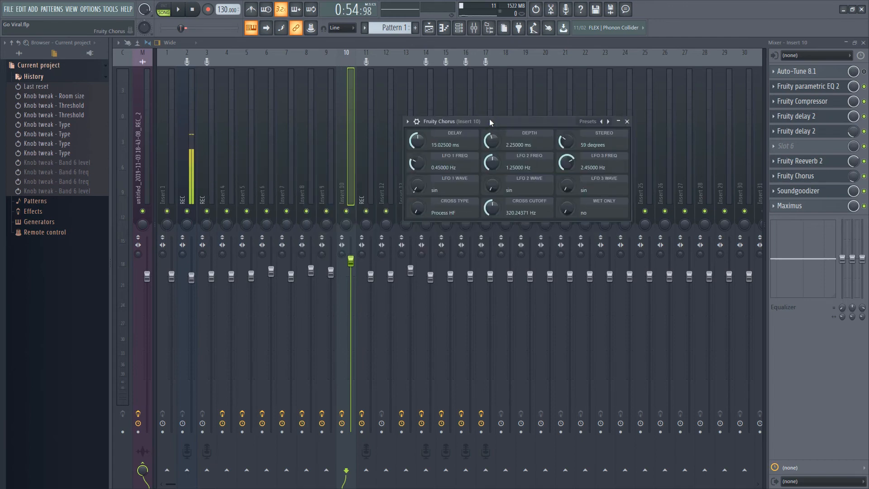
left_click(852, 175)
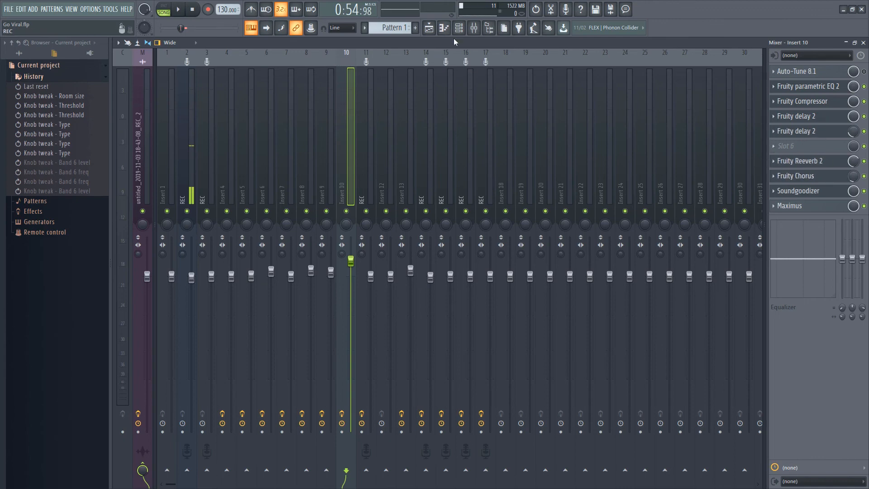
Step: Open the Playlist, clear the selected time range and its clips, and view the full song arrangement
left_click(430, 32)
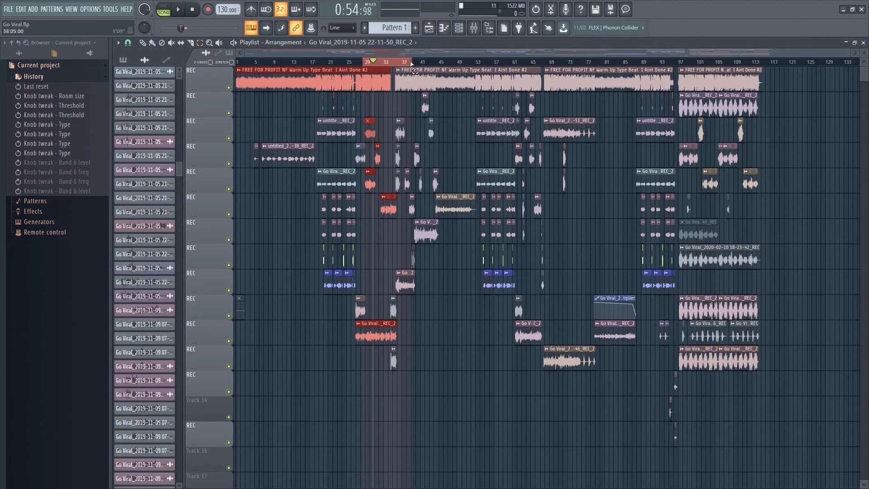
left_click(435, 68)
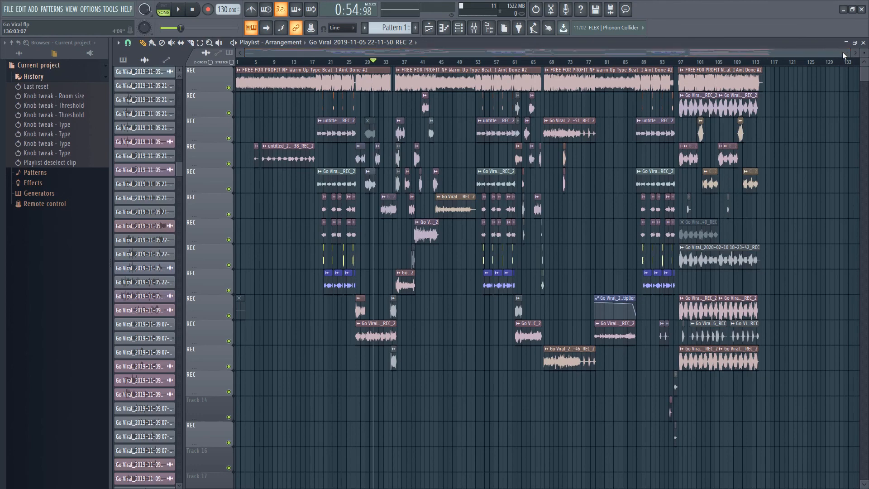
mouse_move(855, 54)
left_mouse_down()
mouse_move(846, 50)
mouse_move(854, 52)
left_mouse_up()
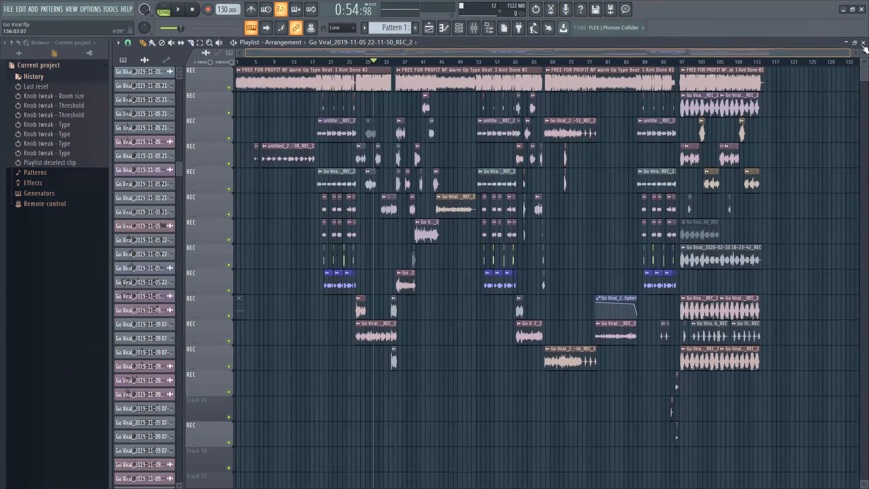
mouse_move(251, 52)
left_mouse_down()
mouse_move(523, 67)
mouse_move(248, 39)
left_mouse_up()
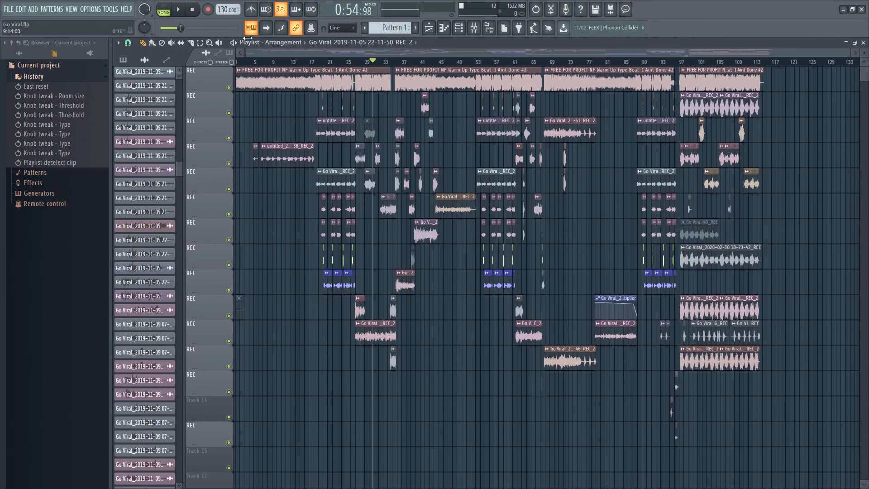